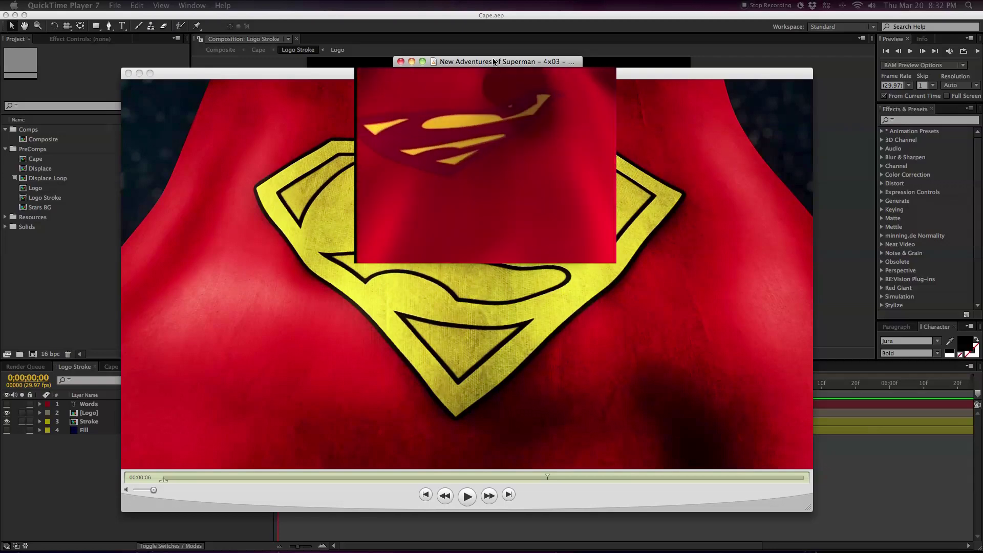
Step: Switch from QuickTime Player 7 back to After Effects and its Logo Stroke composition
{"action": "key", "text": "super+Tab"}
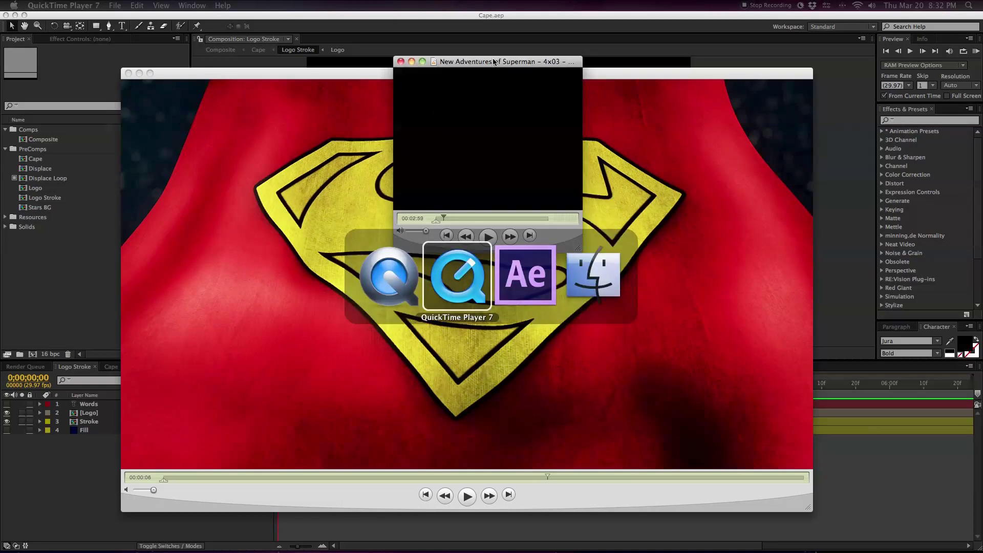
{"action": "key", "text": "super+Tab"}
{"action": "key", "text": "super+Tab"}
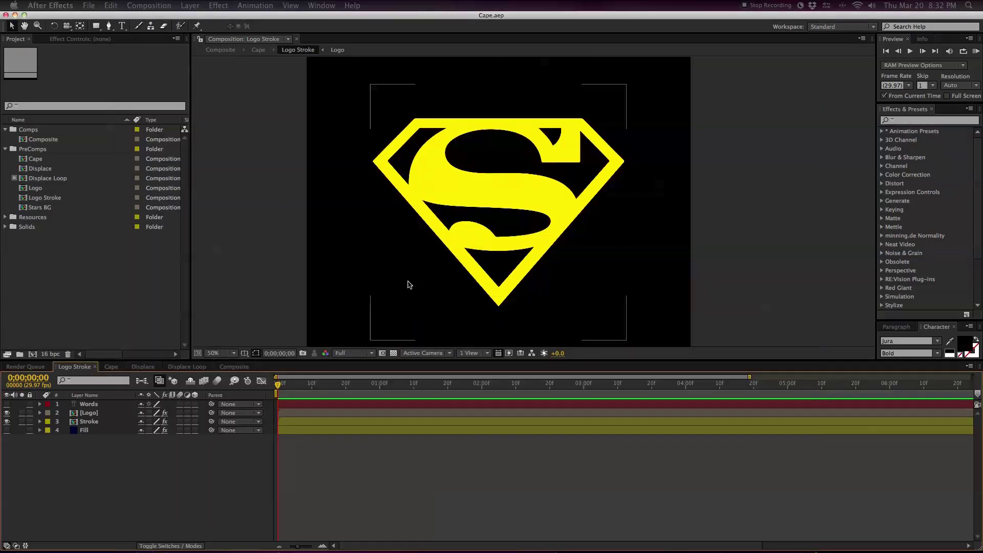
Step: Show transparent areas of the Logo Stroke viewer as a checkerboard grid
{"action": "left_click", "coordinate": [394, 353]}
{"action": "left_click", "coordinate": [393, 353]}
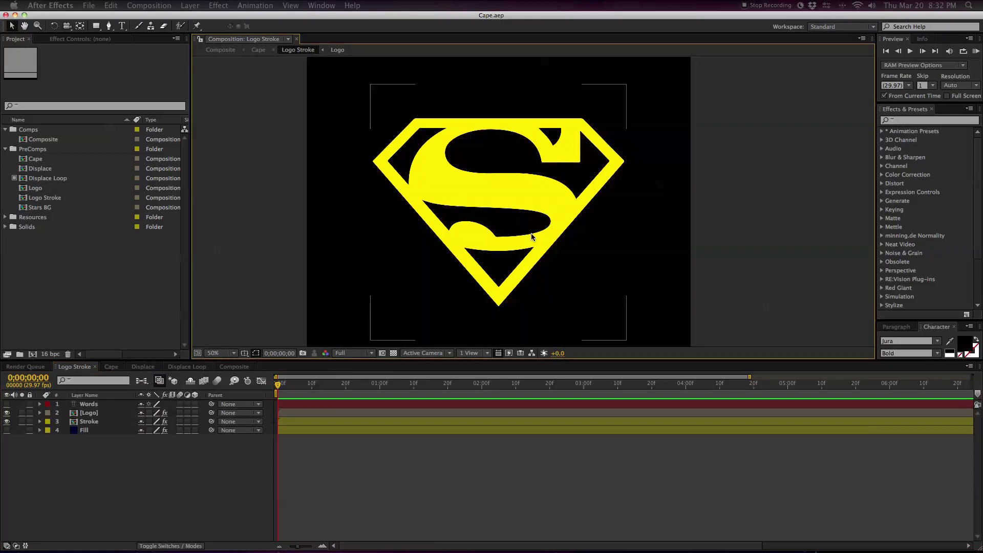
{"action": "left_click", "coordinate": [394, 352]}
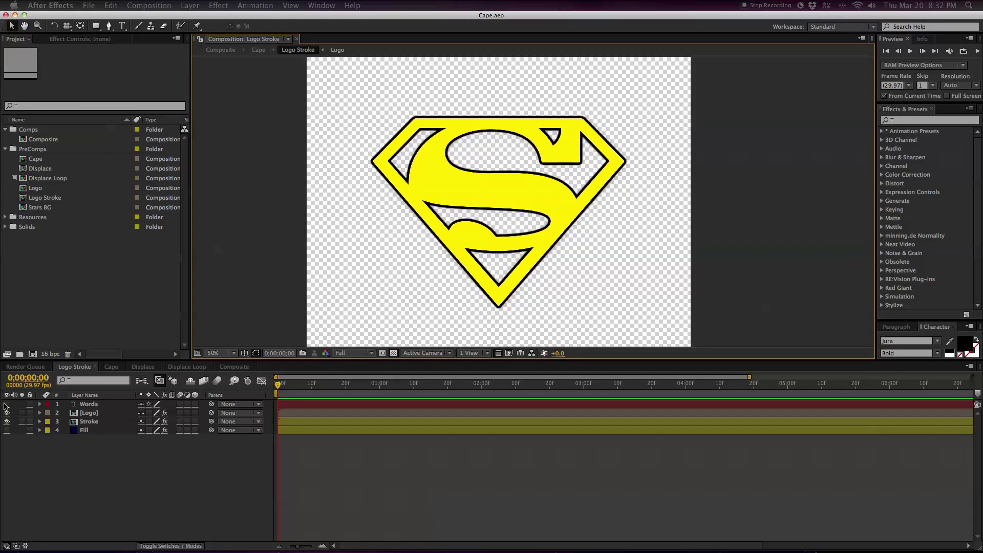
Step: Preview the Words layer on its own via Solo, then hide it
{"action": "left_click", "coordinate": [7, 404]}
{"action": "left_click", "coordinate": [22, 404]}
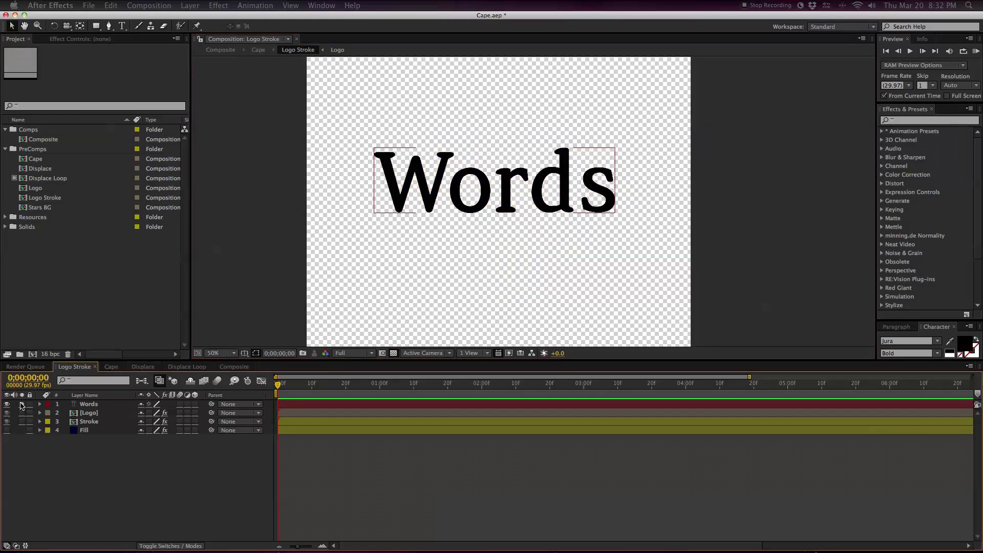
{"action": "left_click", "coordinate": [22, 405]}
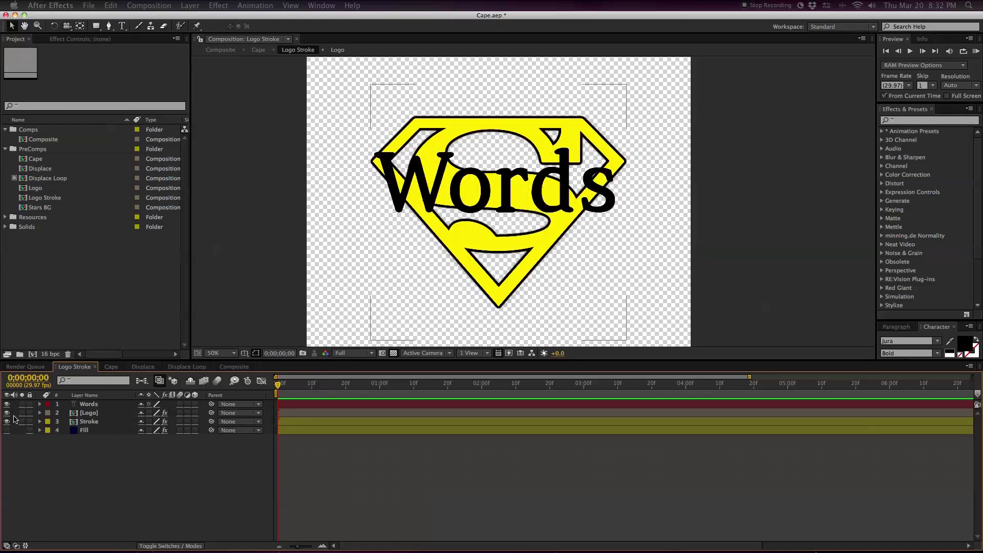
{"action": "left_click", "coordinate": [21, 407]}
{"action": "left_click", "coordinate": [6, 404]}
Step: Compare the logo with and without the Fill layer, leaving Fill hidden
{"action": "left_click", "coordinate": [7, 430]}
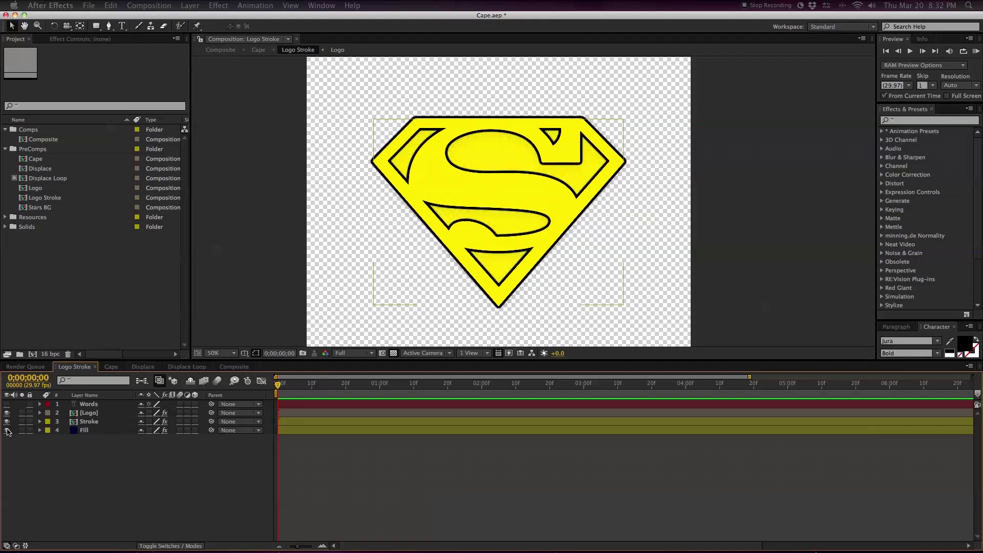
{"action": "left_click", "coordinate": [7, 430]}
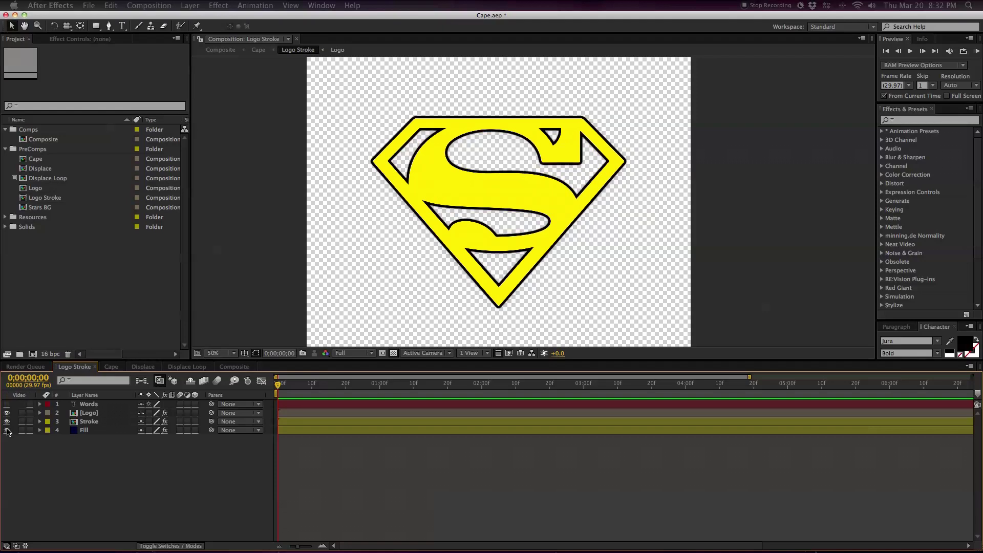
{"action": "left_click", "coordinate": [7, 430]}
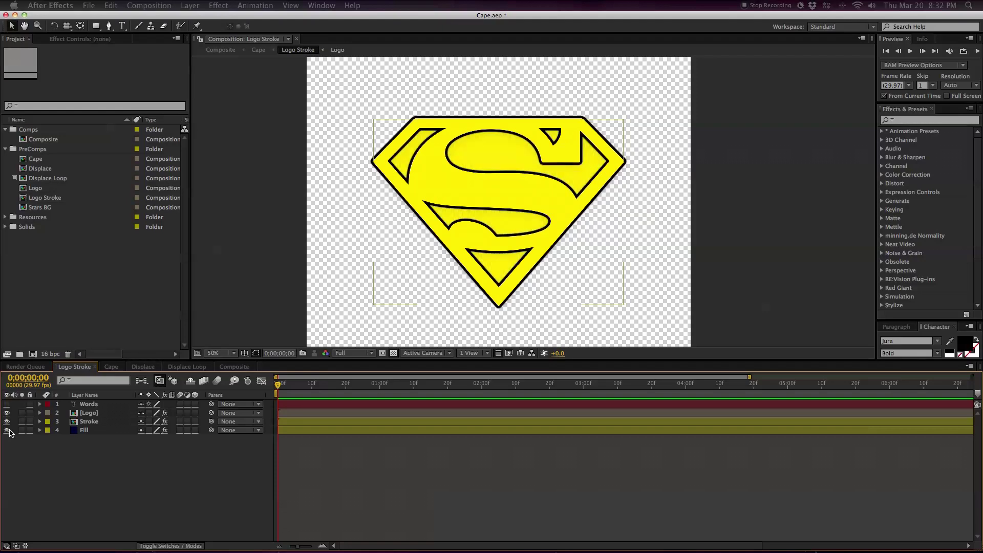
{"action": "left_click", "coordinate": [7, 430]}
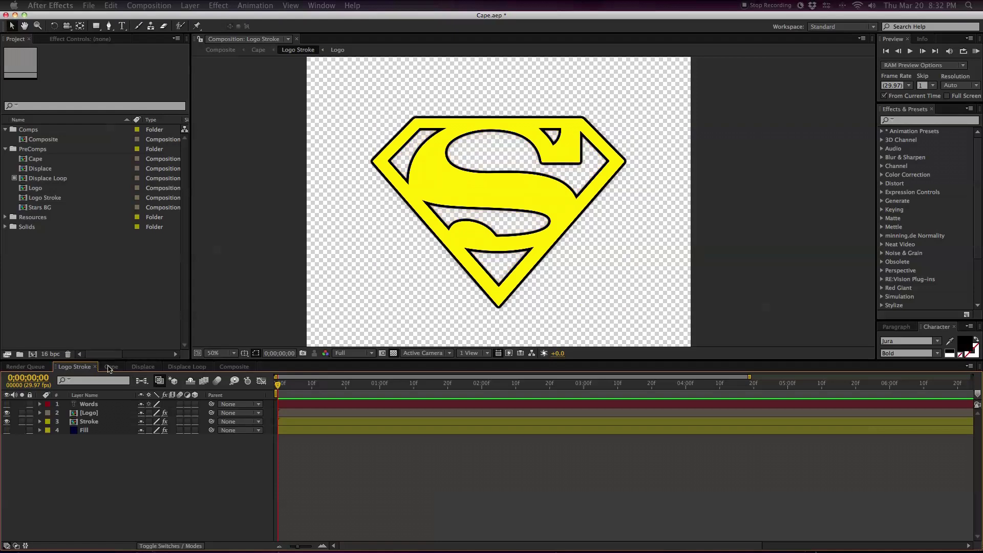
Step: Look over the Cape composition, panning its view
{"action": "left_click", "coordinate": [111, 367]}
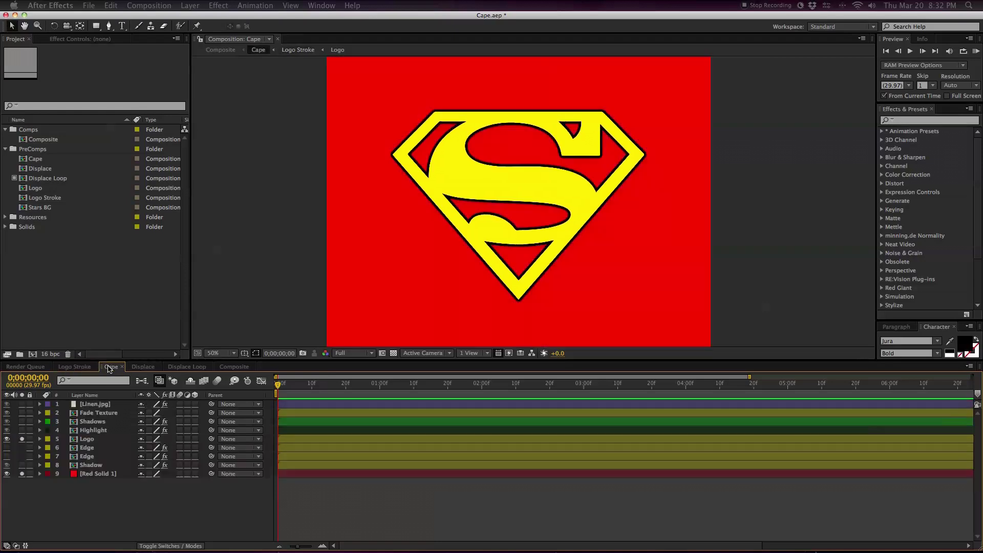
{"action": "key", "text": "space"}
{"action": "mouse_move", "coordinate": [491, 277]}
{"action": "left_mouse_down"}
{"action": "mouse_move", "coordinate": [487, 193]}
{"action": "mouse_move", "coordinate": [487, 408]}
{"action": "mouse_move", "coordinate": [493, 296]}
{"action": "left_mouse_up"}
Step: Switch to the Displace composition, pan around its view, and solo the 50% Grey layer
{"action": "left_click", "coordinate": [138, 366]}
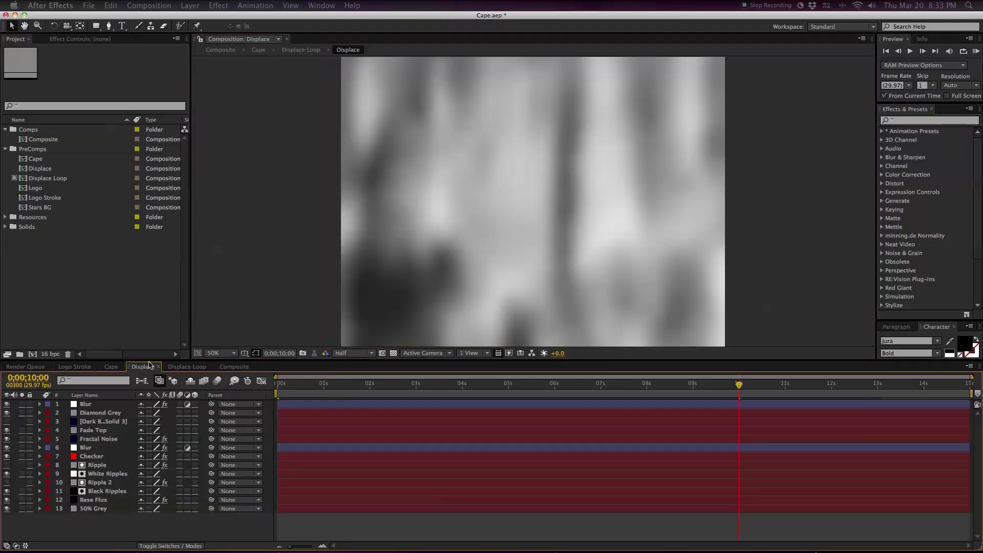
{"action": "left_click_drag", "start_coordinate": [503, 252], "coordinate": [483, 257]}
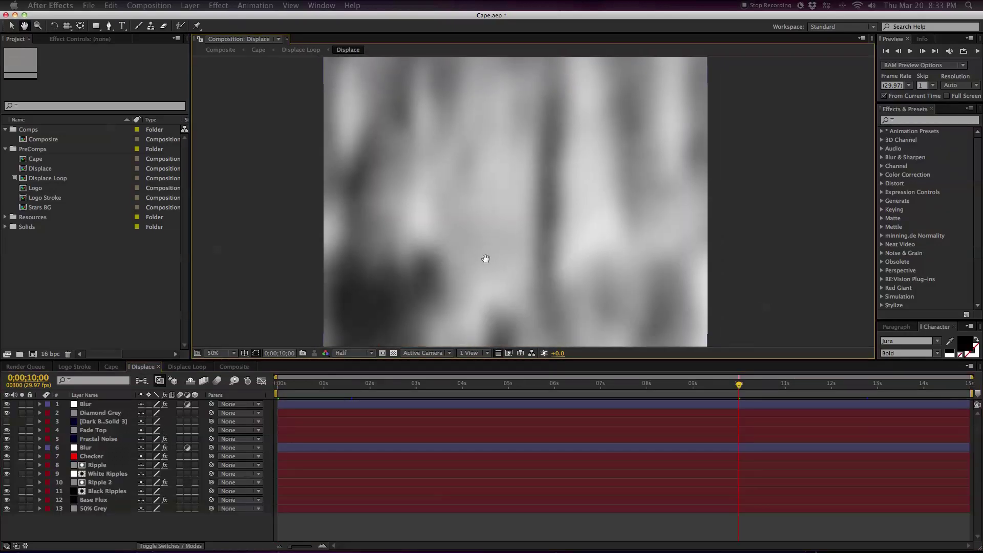
{"action": "key", "text": "h"}
{"action": "mouse_move", "coordinate": [502, 220]}
{"action": "left_mouse_down"}
{"action": "mouse_move", "coordinate": [509, 281]}
{"action": "mouse_move", "coordinate": [514, 206]}
{"action": "left_mouse_up"}
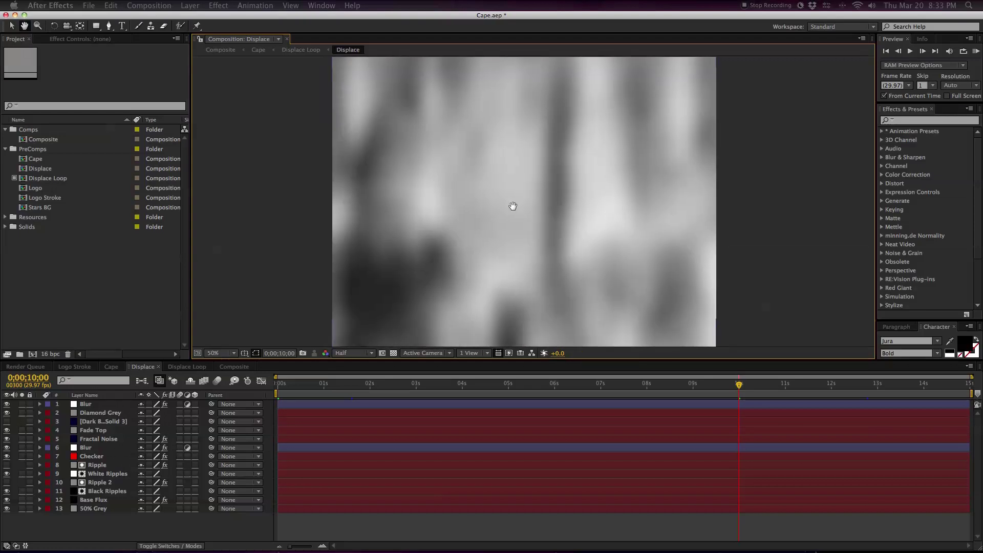
{"action": "key", "text": "v"}
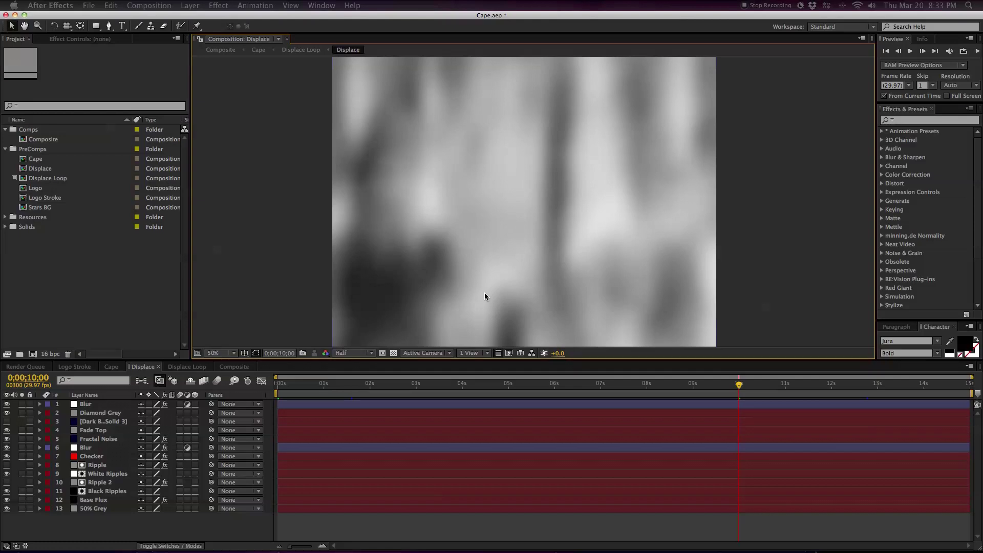
{"action": "left_click", "coordinate": [22, 509]}
Step: Inspect the 50% Grey solid's settings and colour, then cancel both dialogs without changes
{"action": "left_click", "coordinate": [514, 270]}
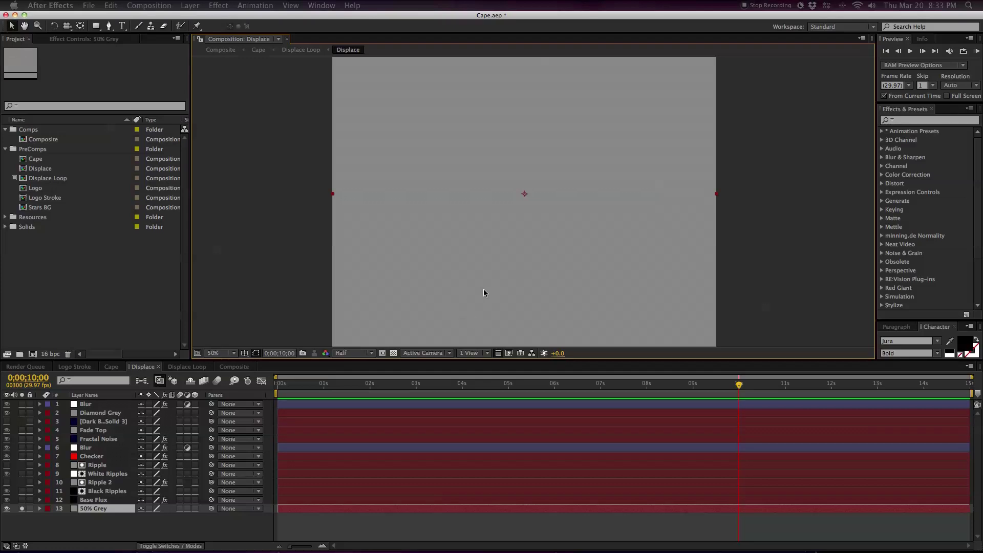
{"action": "key", "text": "super+y"}
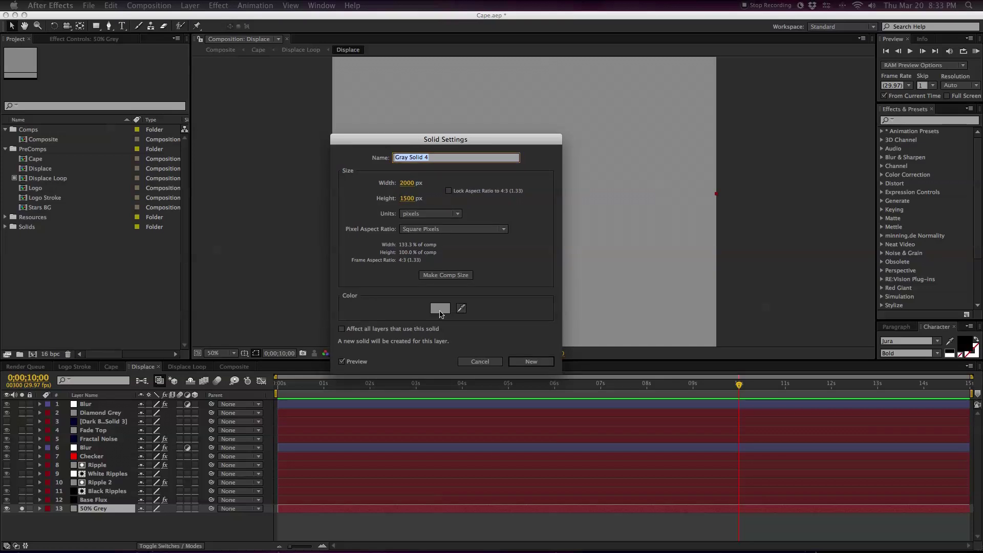
{"action": "left_click", "coordinate": [440, 314]}
{"action": "left_click_drag", "start_coordinate": [922, 341], "coordinate": [630, 193]}
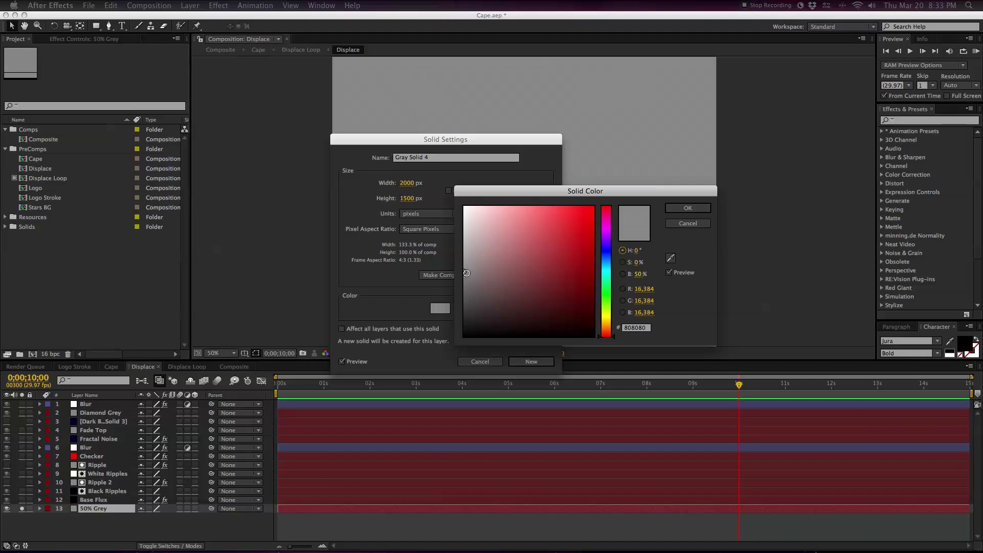
{"action": "left_click", "coordinate": [687, 224]}
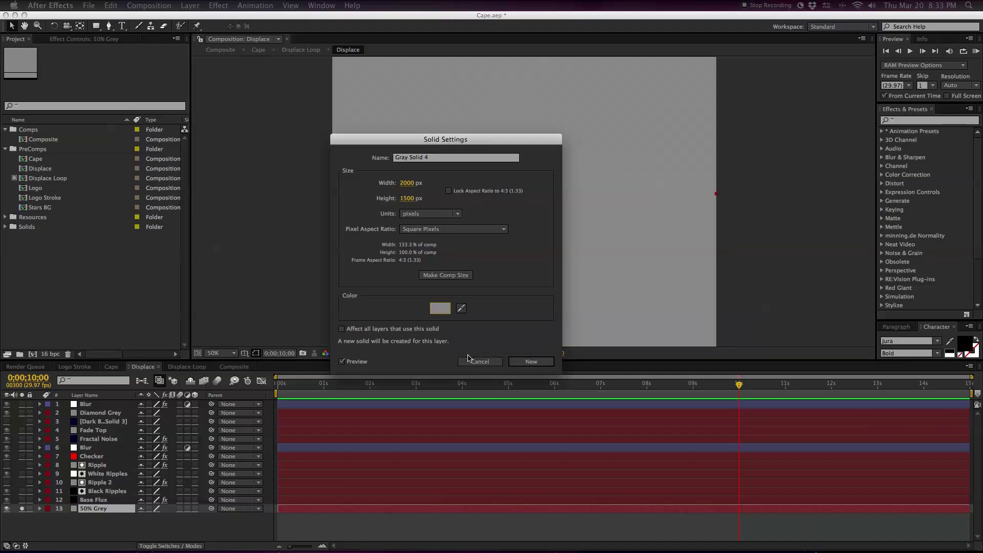
{"action": "left_click", "coordinate": [471, 361]}
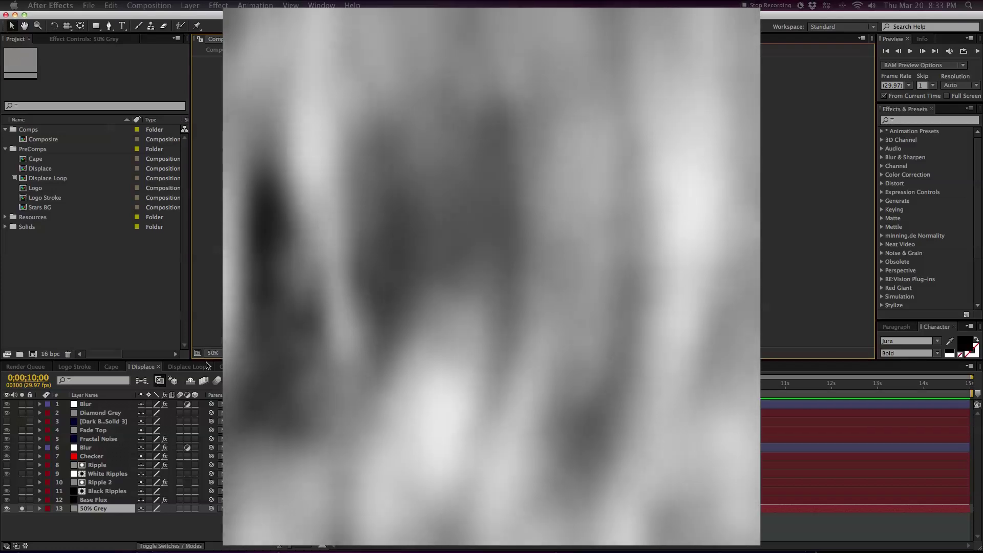
{"action": "left_click", "coordinate": [187, 366]}
{"action": "key", "text": "space"}
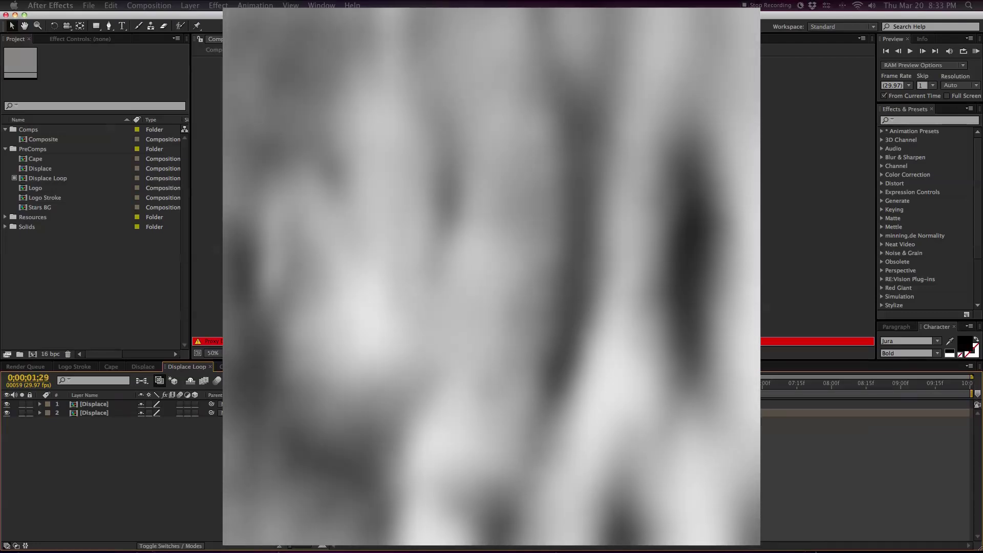
{"action": "key", "text": "space"}
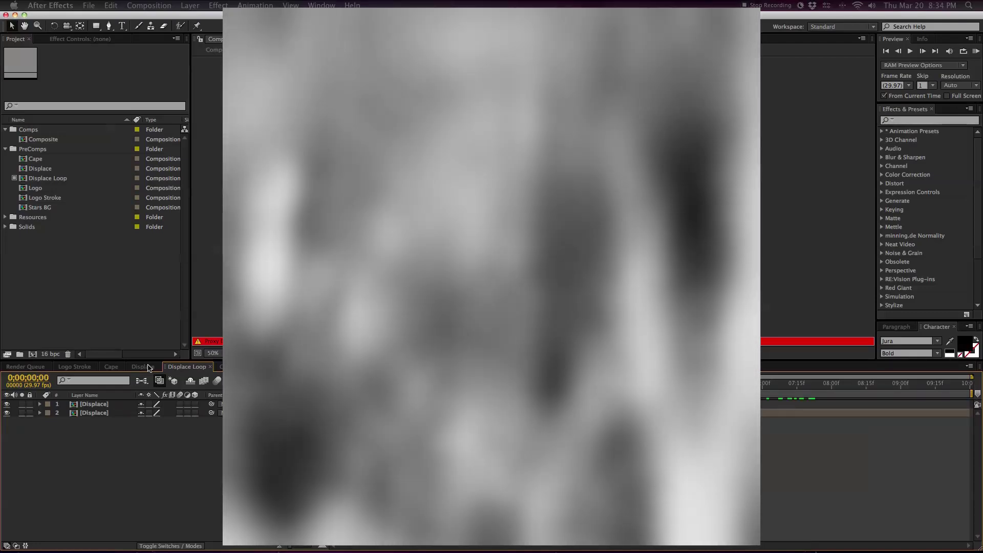
{"action": "left_click", "coordinate": [143, 366]}
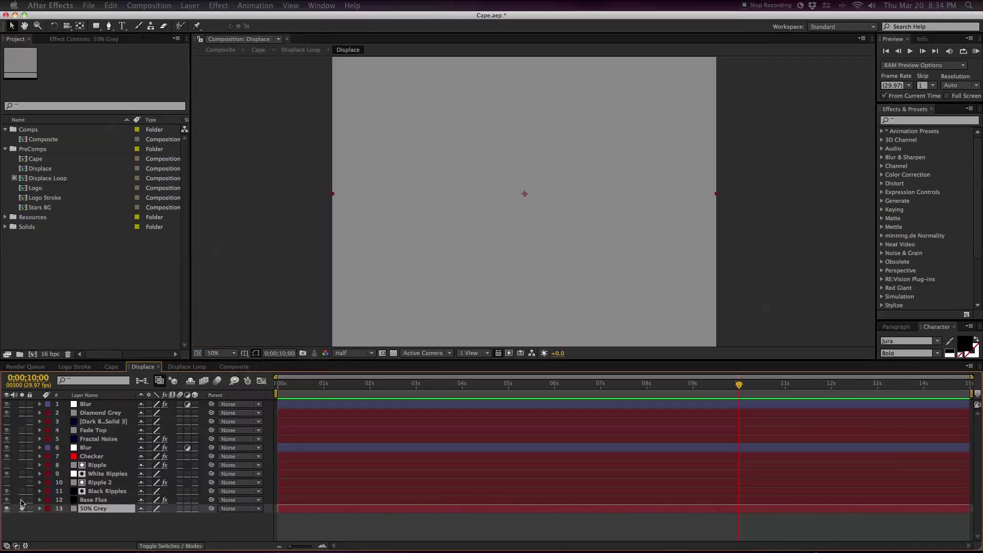
{"action": "left_click", "coordinate": [21, 499]}
Step: Preview the Base Flux noise with Fast Blur off, then turn the blur back on
{"action": "left_click", "coordinate": [399, 385]}
{"action": "left_click_drag", "start_coordinate": [399, 385], "coordinate": [430, 385]}
{"action": "left_click", "coordinate": [94, 499]}
{"action": "left_click", "coordinate": [82, 39]}
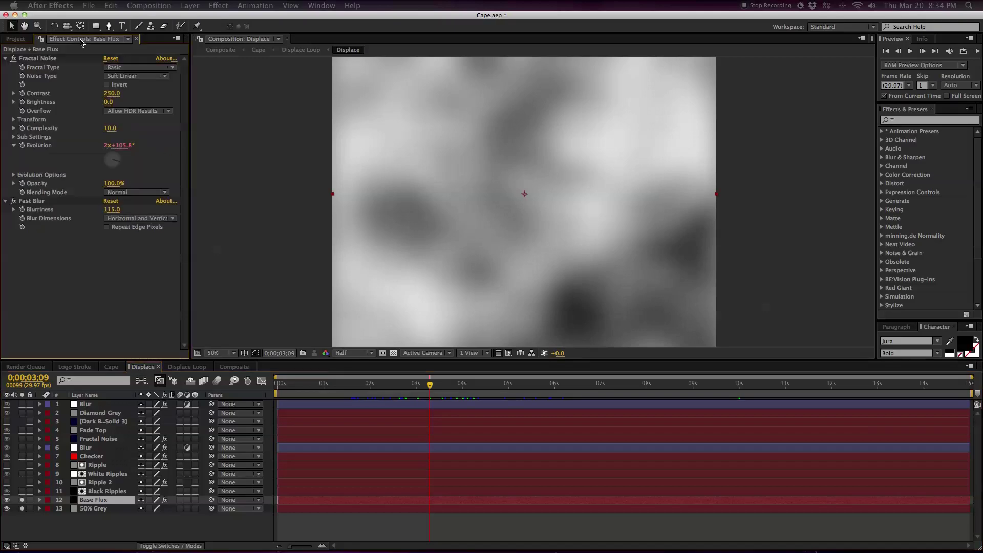
{"action": "left_click", "coordinate": [14, 201]}
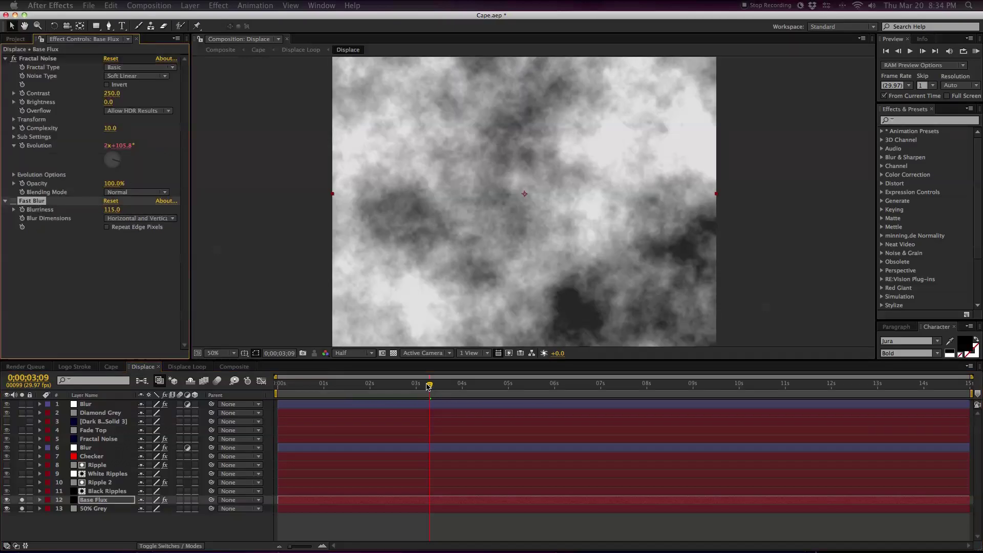
{"action": "left_click_drag", "start_coordinate": [430, 385], "coordinate": [516, 388]}
{"action": "key", "text": "space"}
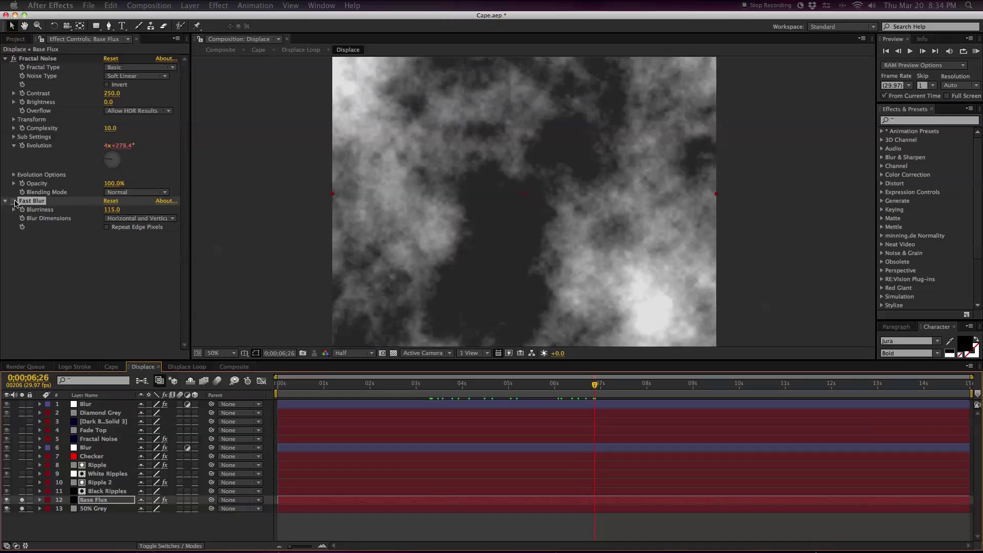
{"action": "left_click", "coordinate": [14, 201]}
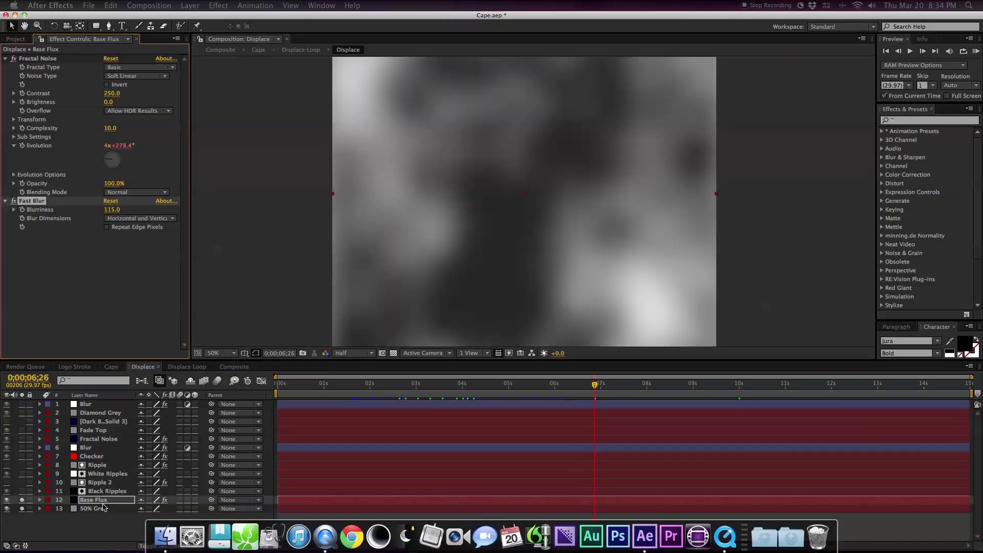
Step: Solo Black Ripples, step back to 0;00;05;06, and inspect Ripple 2's effects
{"action": "left_click", "coordinate": [95, 491]}
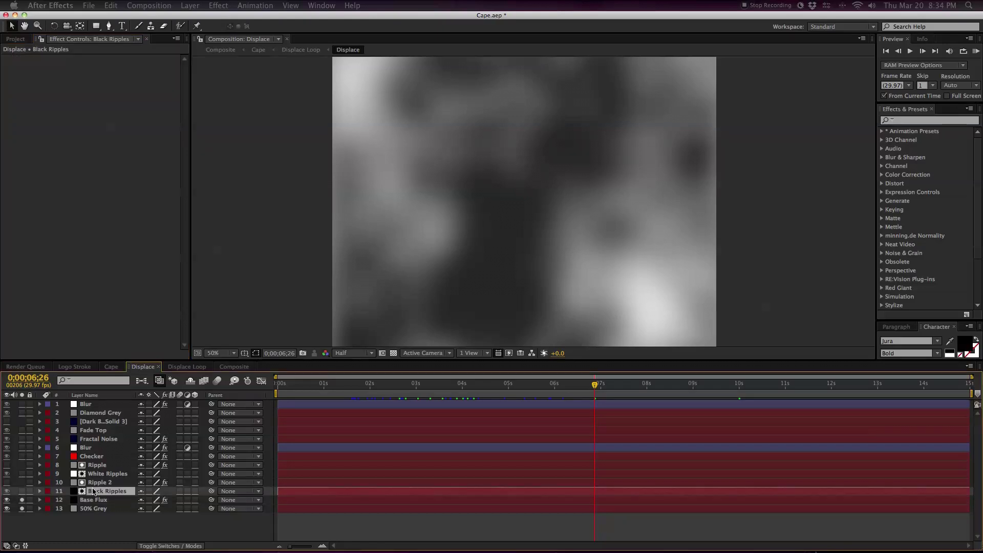
{"action": "left_click", "coordinate": [22, 492]}
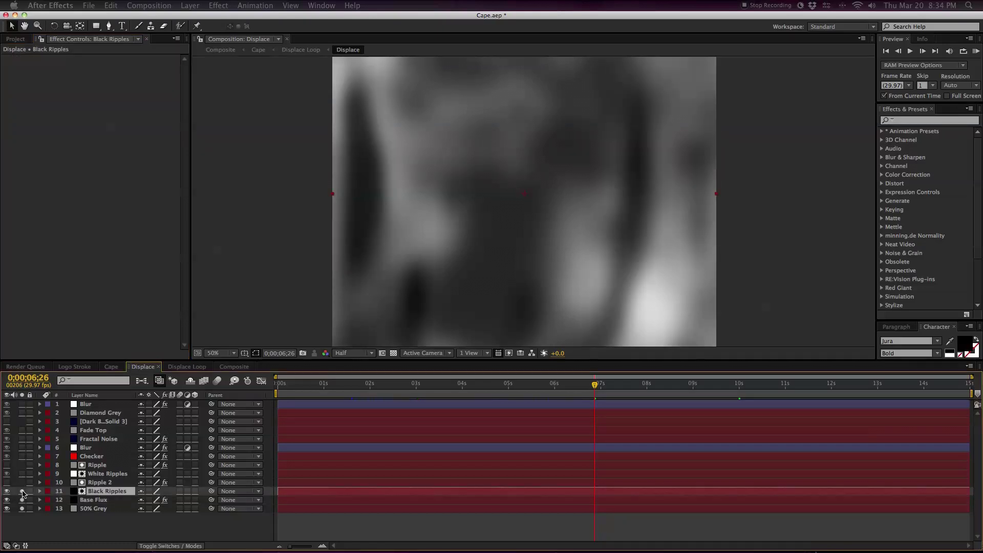
{"action": "left_click_drag", "start_coordinate": [569, 384], "coordinate": [518, 384]}
{"action": "left_click", "coordinate": [98, 483]}
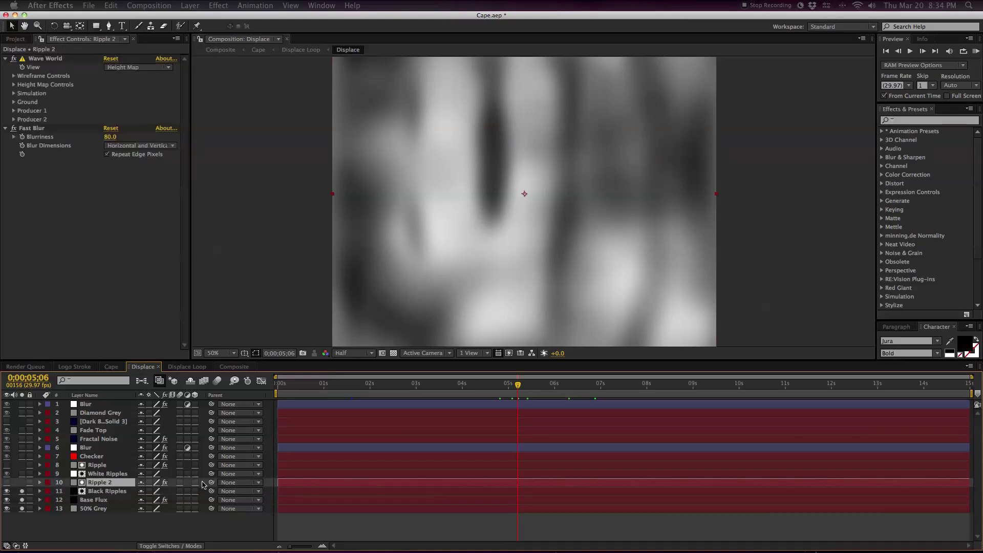
{"action": "left_click", "coordinate": [214, 526]}
Step: Create a new black solid and apply the Ethereal preset to it
{"action": "key", "text": "super+y"}
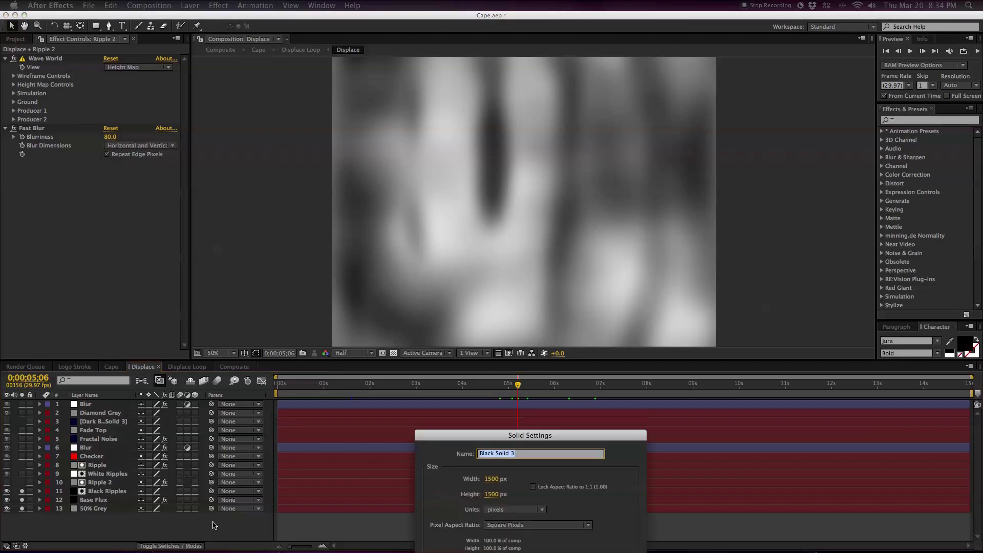
{"action": "key", "text": "Return"}
{"action": "left_click", "coordinate": [908, 121]}
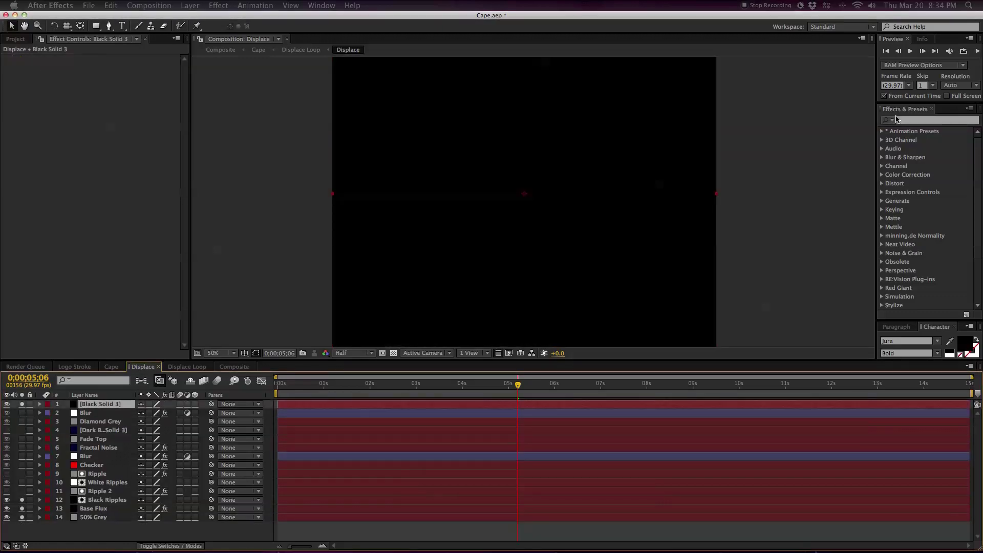
{"action": "type", "text": "ethere"}
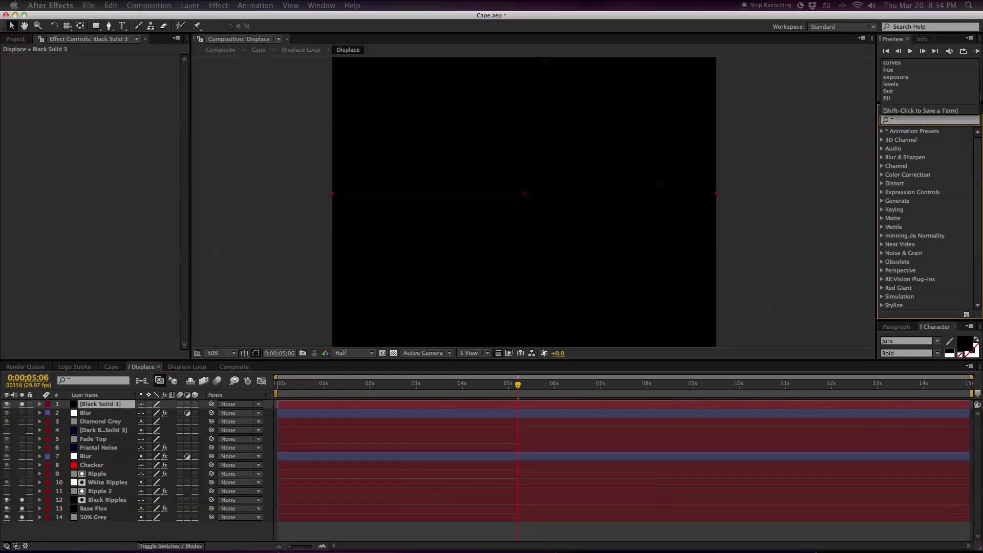
{"action": "double_click", "coordinate": [928, 167]}
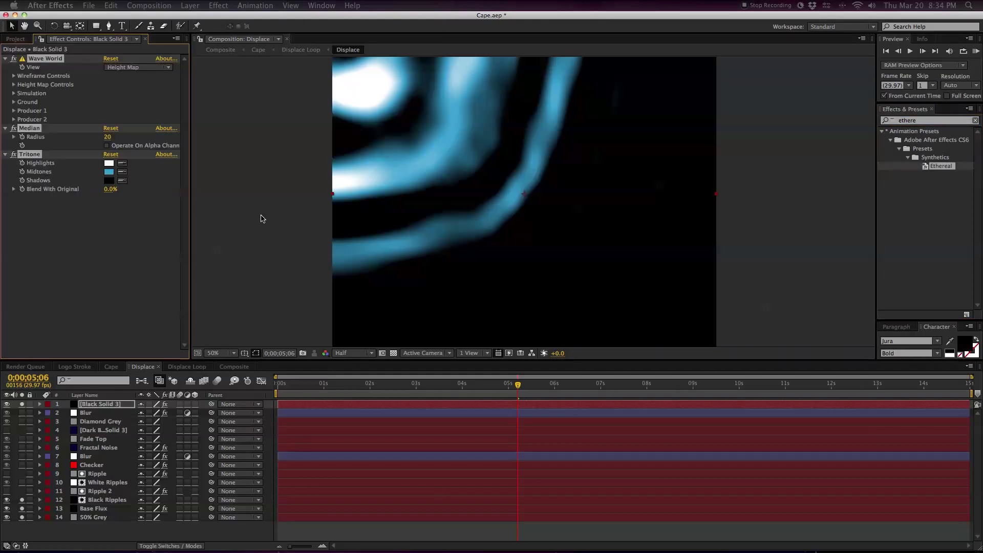
Step: Advance to 0;00;07;01 and disable the Median and Tritone effects
{"action": "left_click", "coordinate": [524, 385]}
{"action": "left_click_drag", "start_coordinate": [545, 385], "coordinate": [603, 386]}
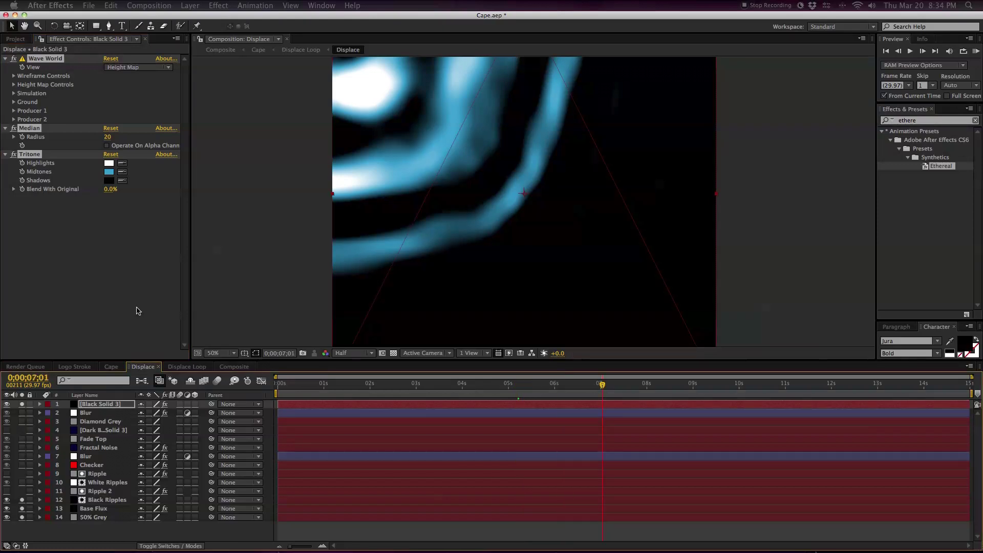
{"action": "left_click", "coordinate": [39, 237]}
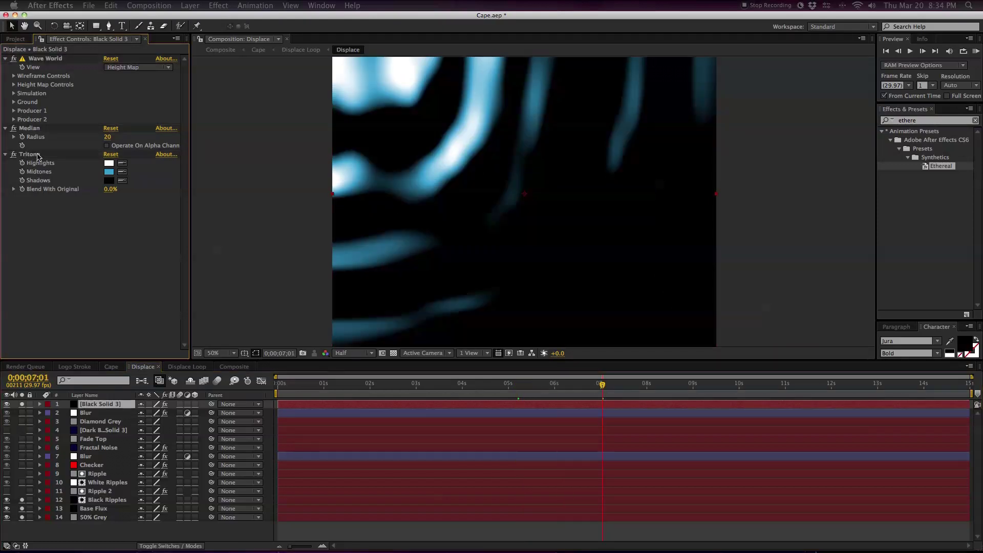
{"action": "left_click", "coordinate": [30, 154]}
{"action": "left_click", "coordinate": [32, 131], "text": "shift"}
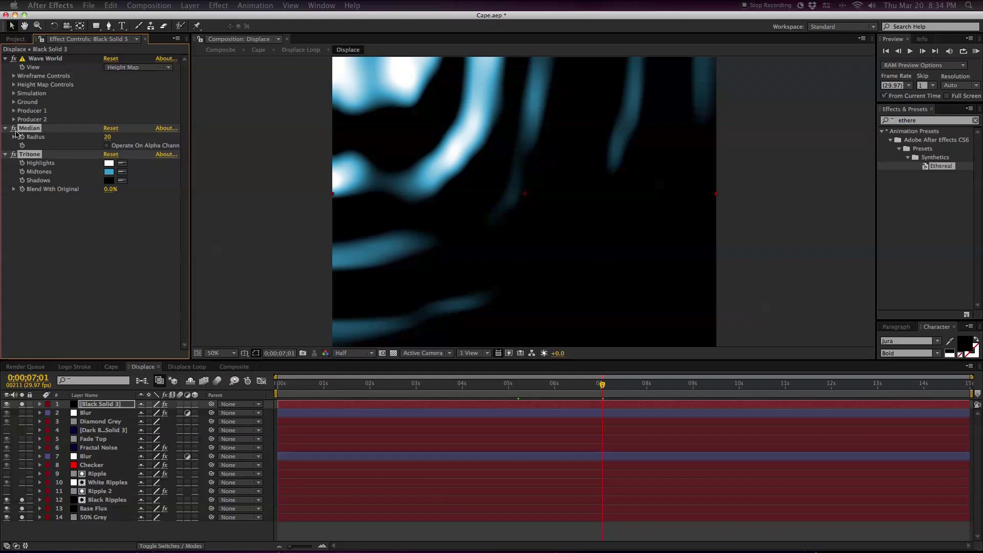
{"action": "left_click", "coordinate": [14, 129]}
Step: Move Wave World's Producer 1 source to about 750,404, check at 0;00;04;28, and unsolo
{"action": "left_click", "coordinate": [14, 111]}
{"action": "left_click", "coordinate": [14, 93]}
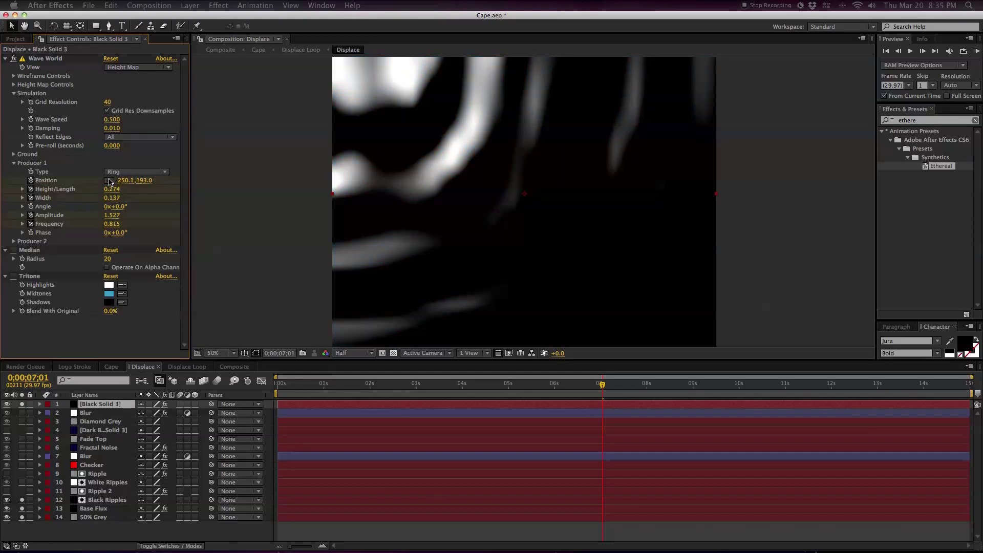
{"action": "left_click", "coordinate": [41, 216]}
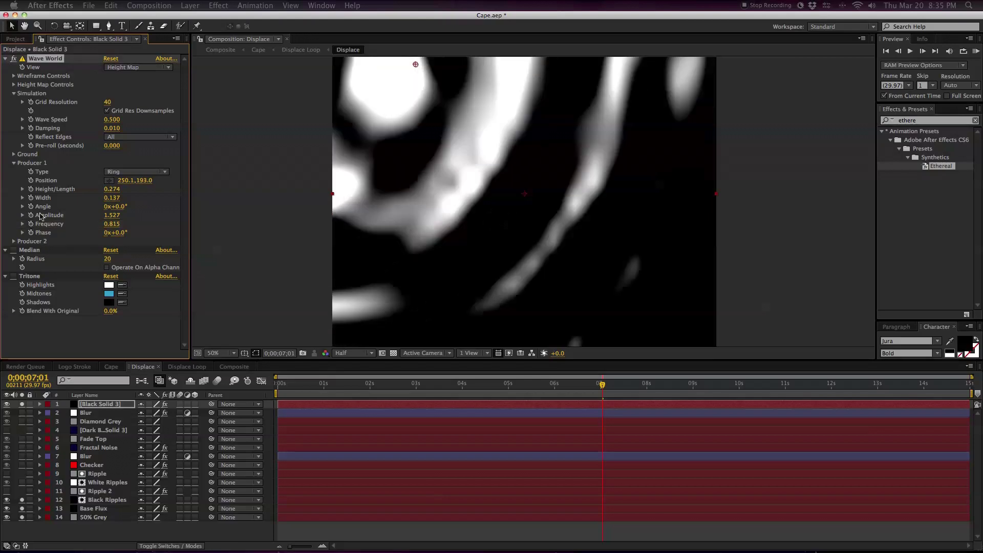
{"action": "left_click", "coordinate": [109, 180]}
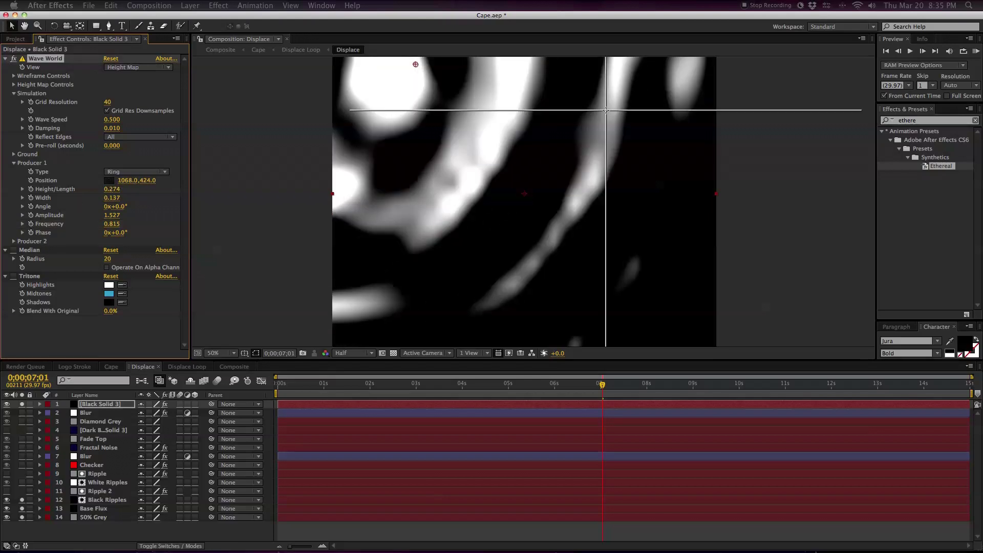
{"action": "left_click", "coordinate": [608, 109]}
{"action": "left_click_drag", "start_coordinate": [595, 112], "coordinate": [525, 106]}
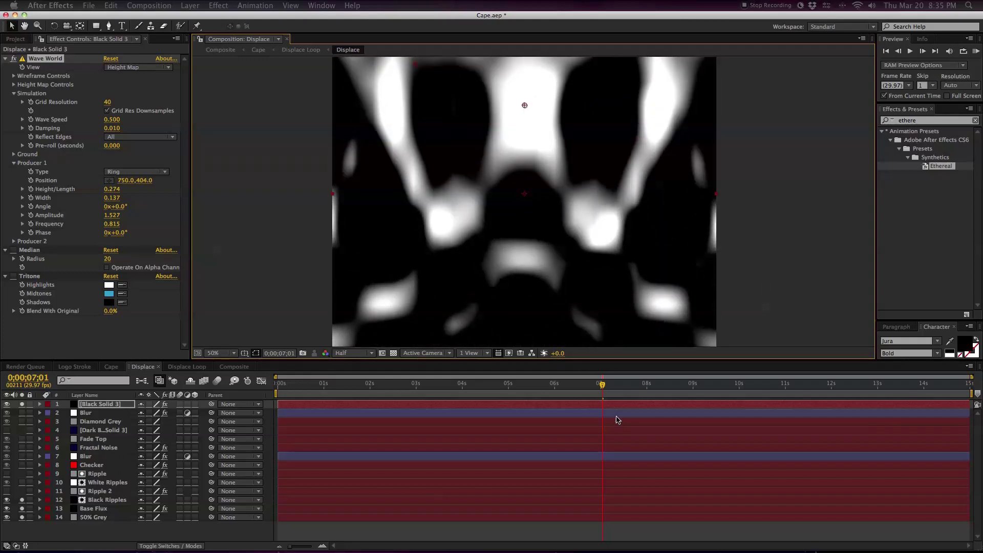
{"action": "left_click_drag", "start_coordinate": [603, 387], "coordinate": [506, 385]}
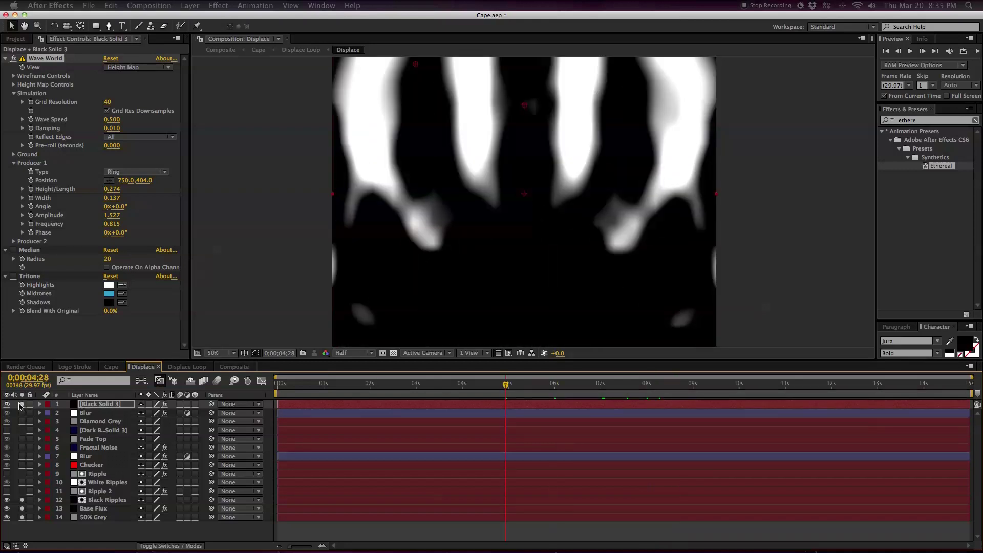
{"action": "left_click", "coordinate": [21, 405]}
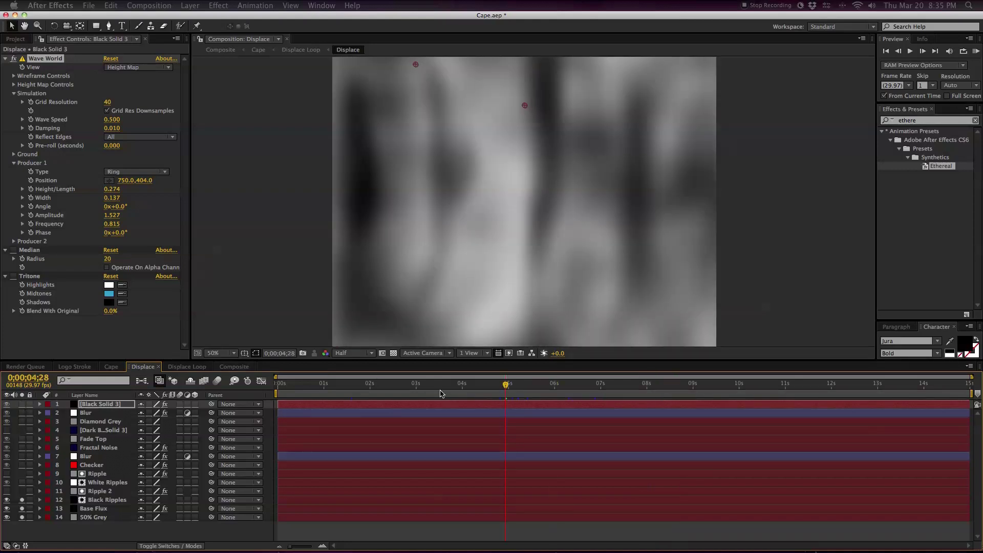
Step: Change which ripple layers are soloed and preview the map at 0;00;08;15
{"action": "left_click_drag", "start_coordinate": [432, 385], "coordinate": [411, 386]}
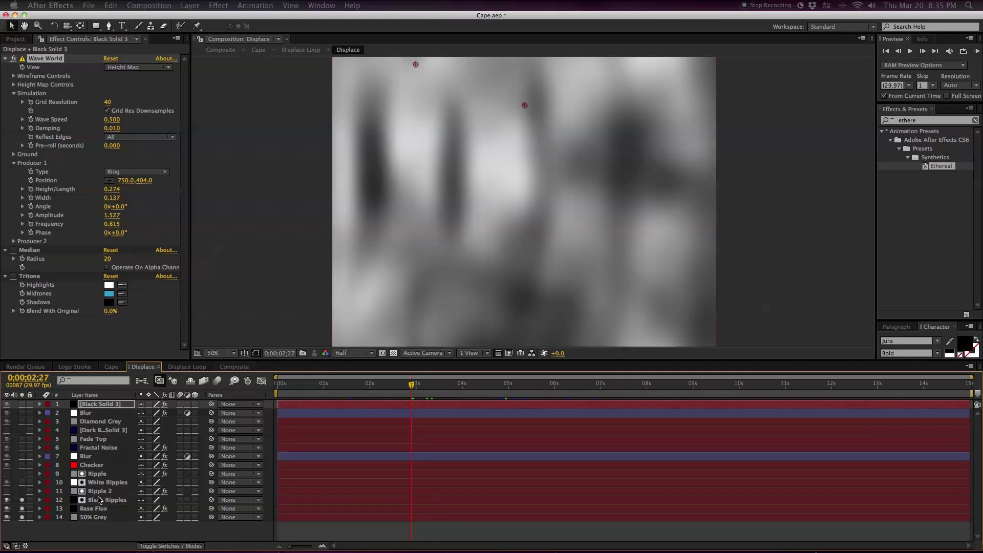
{"action": "left_click", "coordinate": [100, 500]}
{"action": "left_click", "coordinate": [22, 482]}
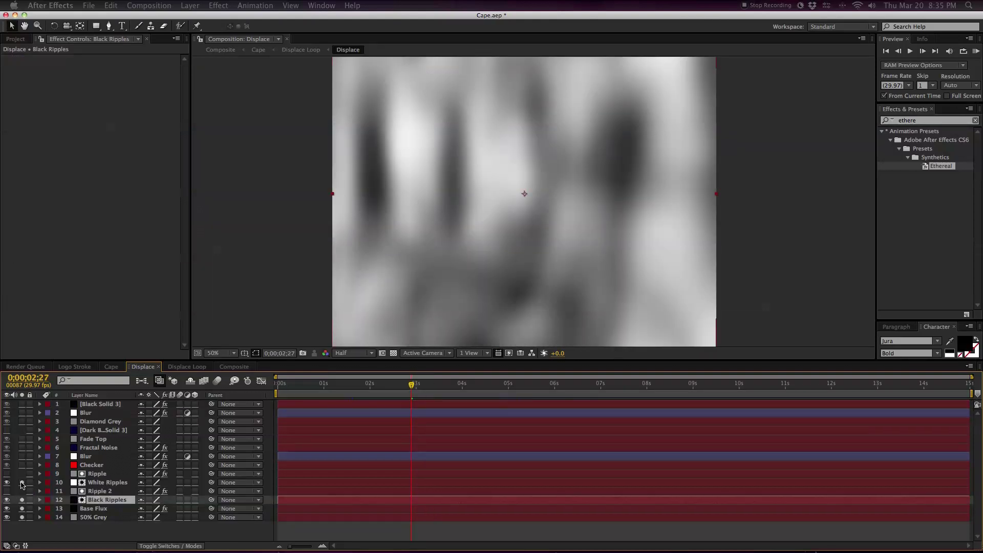
{"action": "left_click_drag", "start_coordinate": [413, 385], "coordinate": [670, 385]}
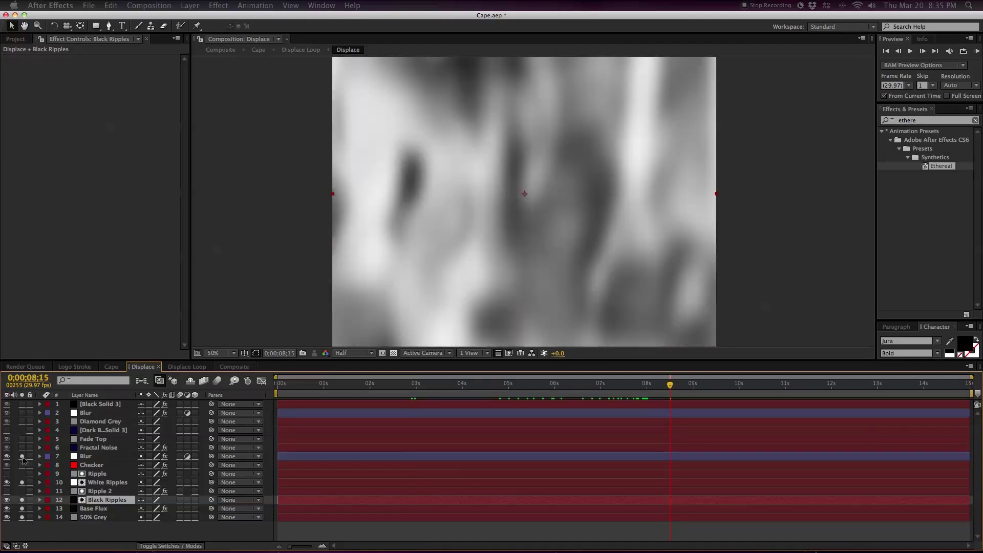
Step: Clear every solo, hide Black Solid 3, and open the Displace Loop composition
{"action": "left_click_drag", "start_coordinate": [21, 457], "coordinate": [23, 532]}
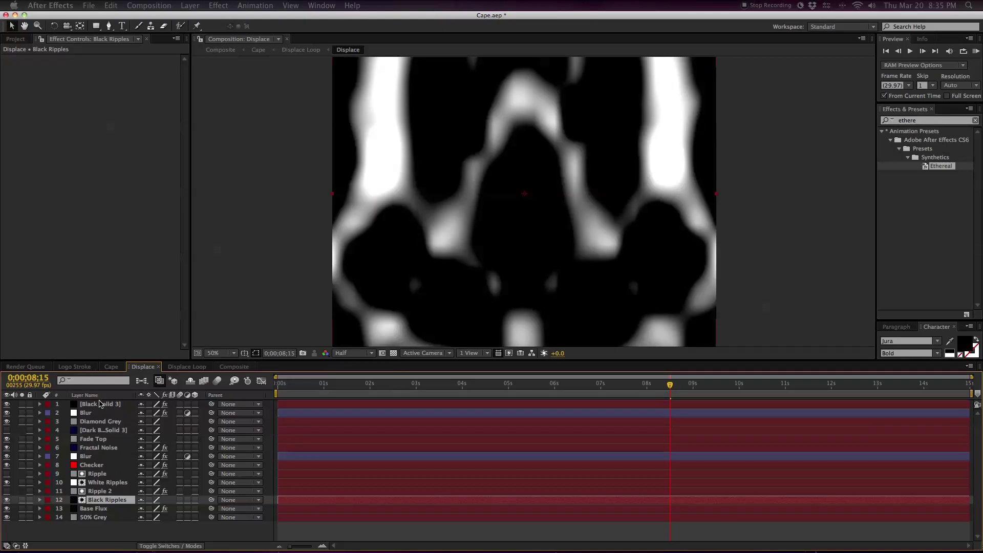
{"action": "left_click", "coordinate": [101, 404]}
{"action": "left_click", "coordinate": [6, 404]}
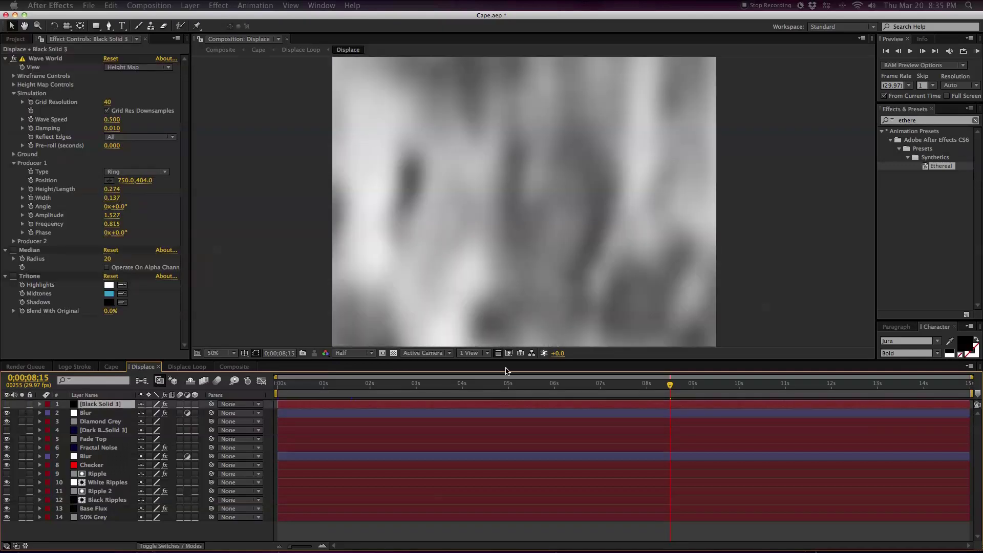
{"action": "left_click_drag", "start_coordinate": [589, 391], "coordinate": [506, 387]}
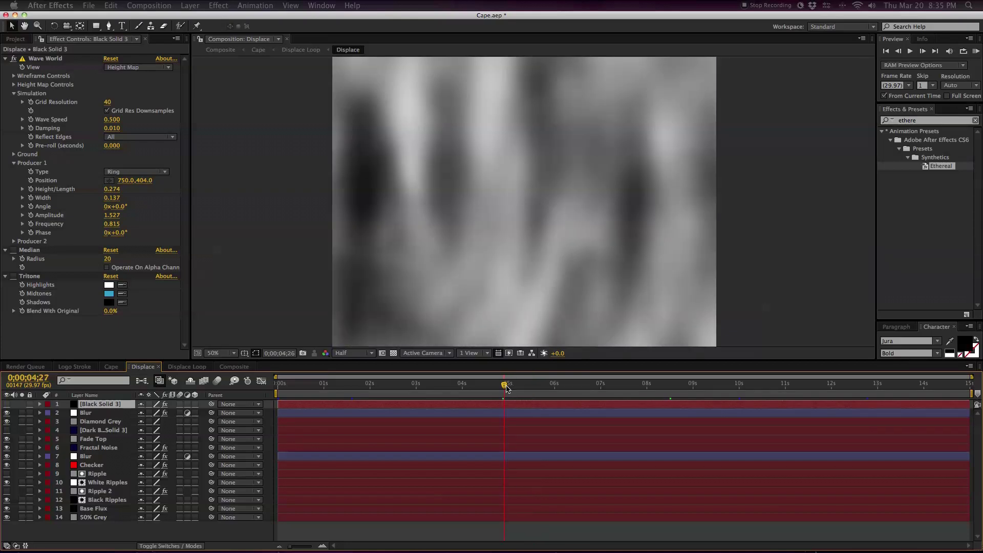
{"action": "left_click", "coordinate": [183, 367]}
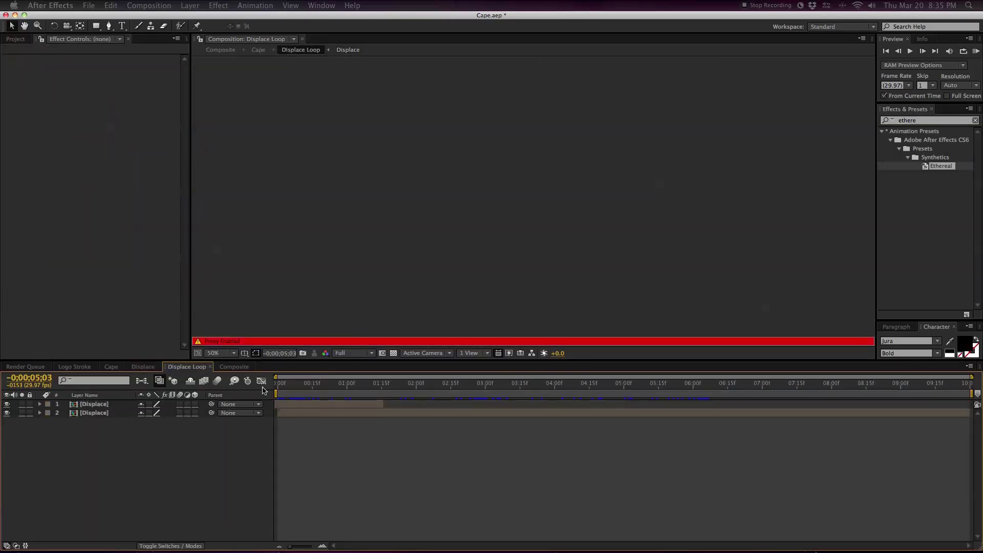
Step: Open the Composite composition and move the playhead to 0;00;00;00
{"action": "left_click", "coordinate": [233, 368]}
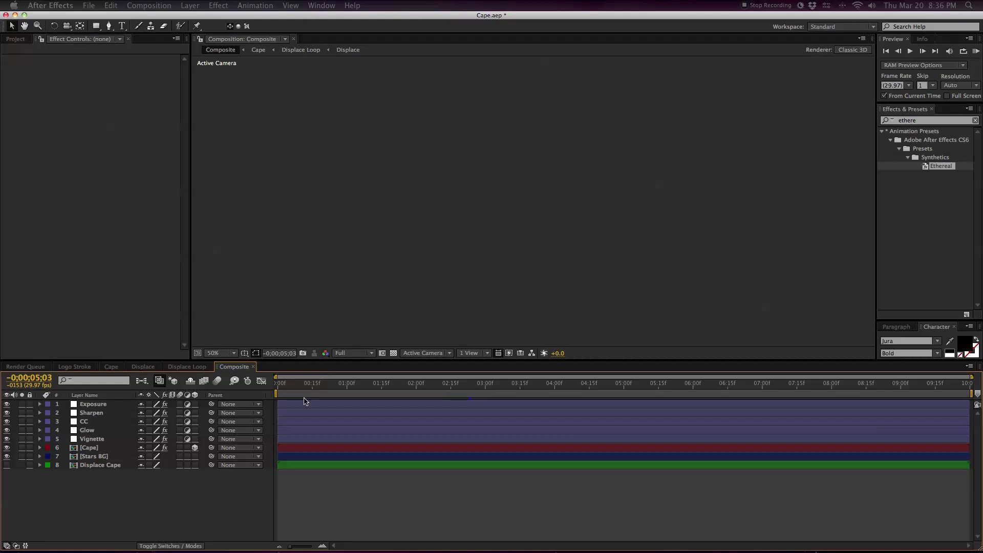
{"action": "left_click_drag", "start_coordinate": [295, 388], "coordinate": [246, 392]}
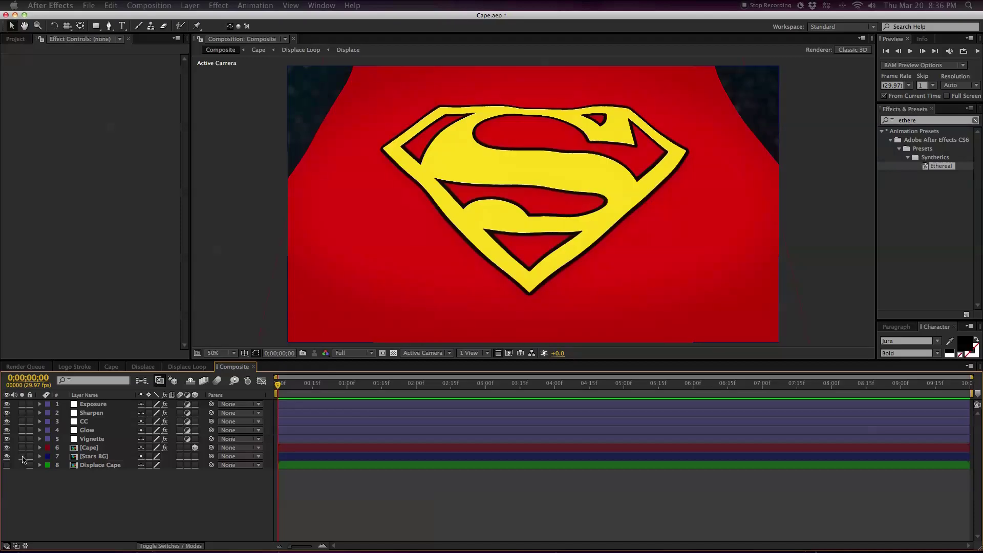
Step: Select the Cape layer in Composite, briefly toggling source names versus layer names
{"action": "left_click", "coordinate": [88, 448]}
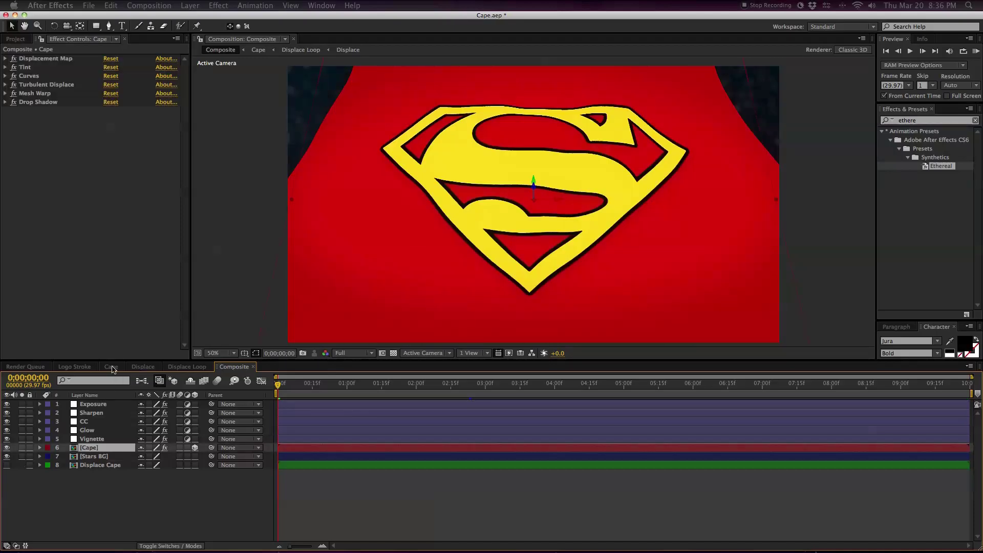
{"action": "left_click", "coordinate": [111, 366]}
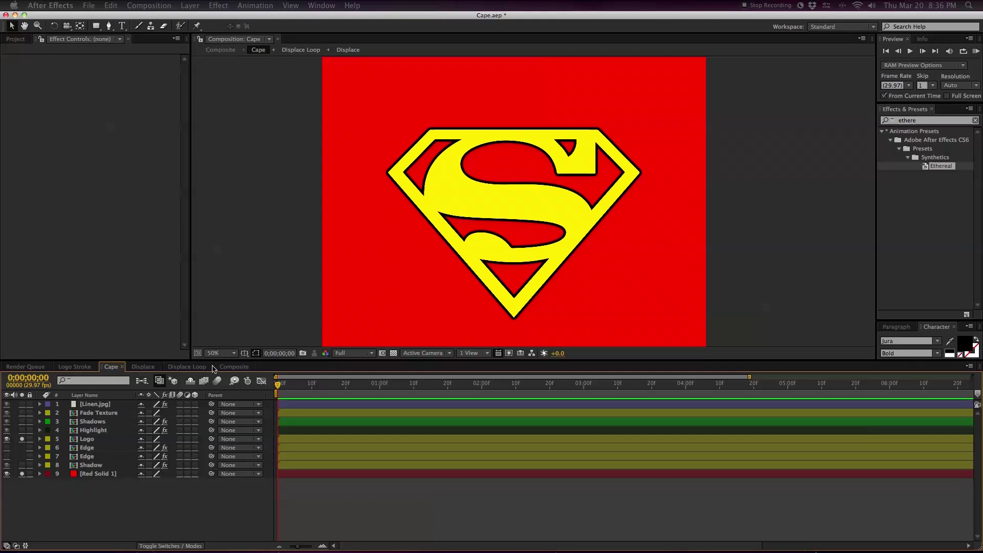
{"action": "left_click", "coordinate": [236, 367]}
{"action": "left_click", "coordinate": [96, 396]}
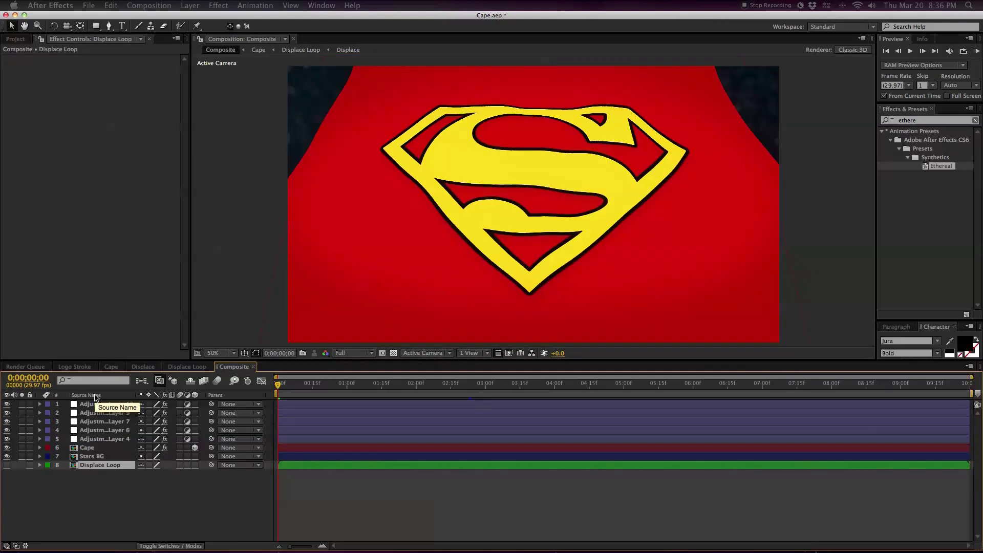
{"action": "left_click", "coordinate": [111, 396]}
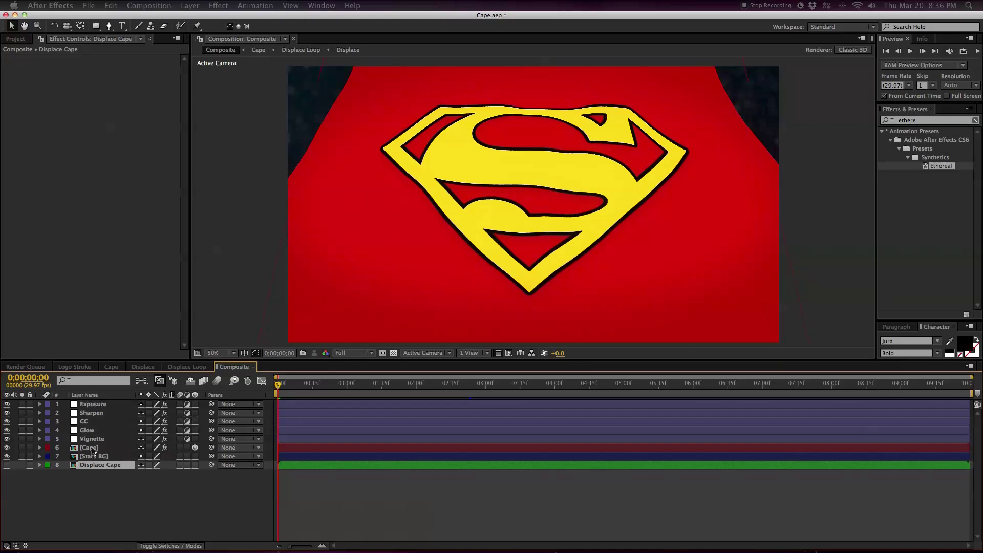
{"action": "left_click", "coordinate": [91, 448]}
Step: Confirm Displacement Map uses Displace Cape with Luminance for horizontal and vertical displacement
{"action": "left_click", "coordinate": [147, 68]}
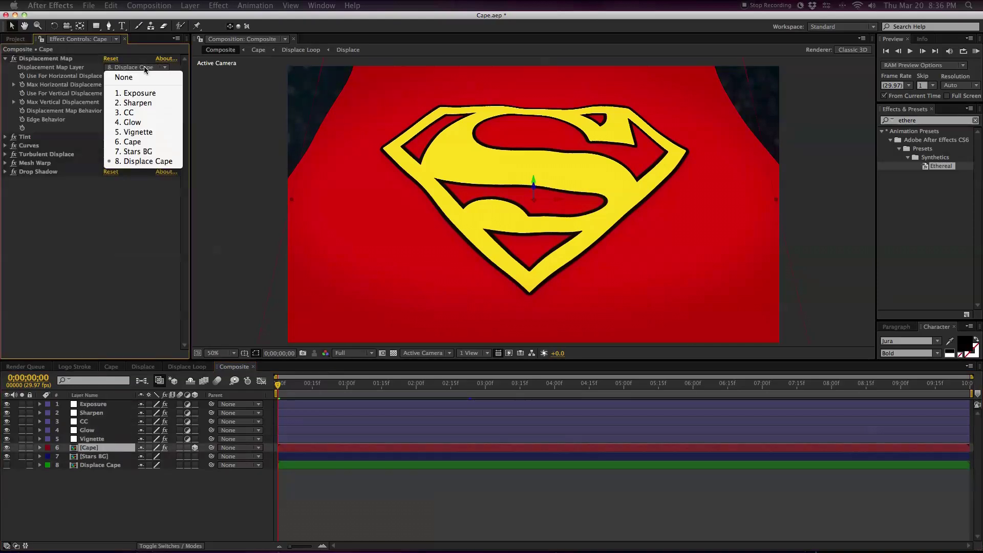
{"action": "left_click", "coordinate": [149, 161]}
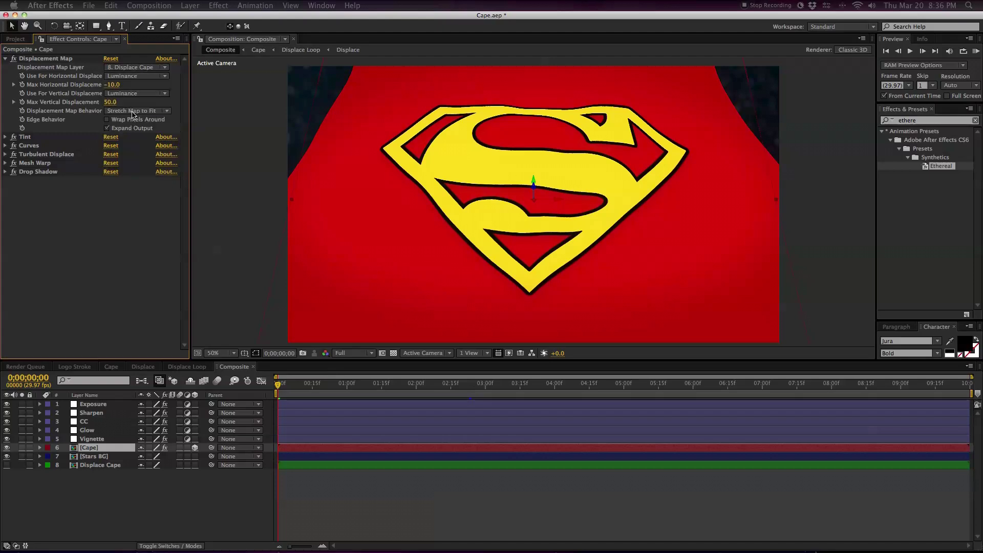
{"action": "left_click", "coordinate": [121, 77]}
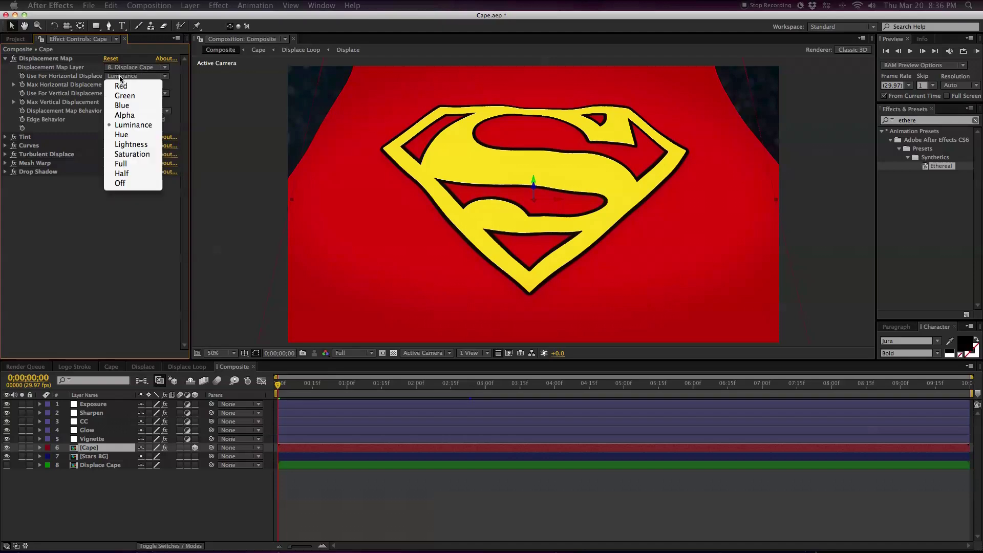
{"action": "left_click", "coordinate": [131, 124]}
{"action": "left_click", "coordinate": [124, 94]}
{"action": "left_click", "coordinate": [124, 94]}
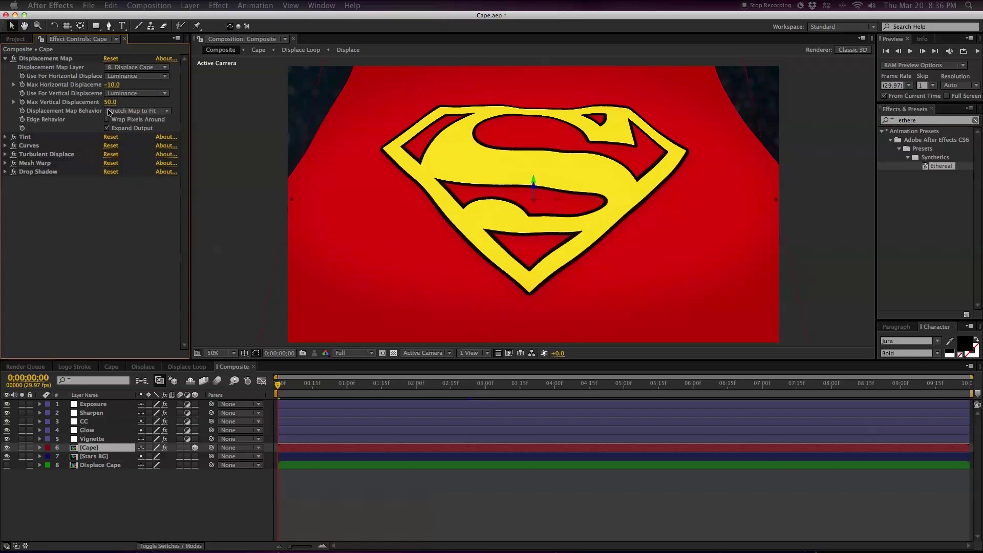
Step: Advance to frame 17 and set the preview resolution to Half
{"action": "left_click_drag", "start_coordinate": [301, 386], "coordinate": [511, 388]}
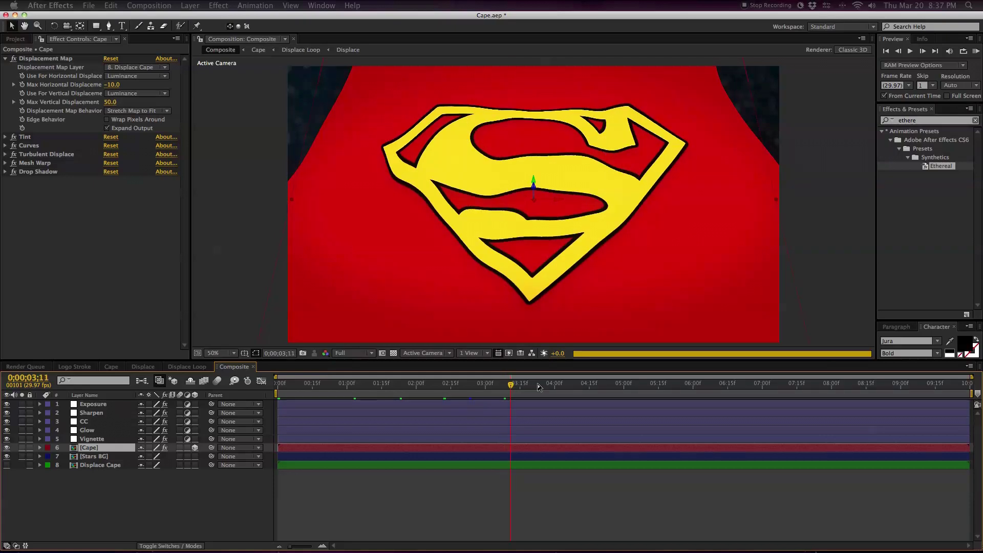
{"action": "left_click", "coordinate": [339, 353]}
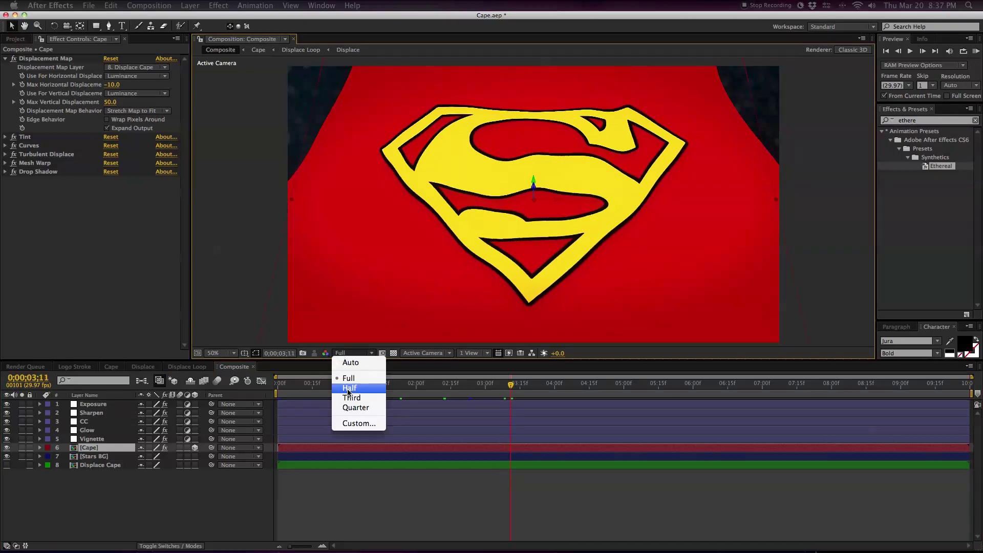
{"action": "left_click", "coordinate": [351, 385]}
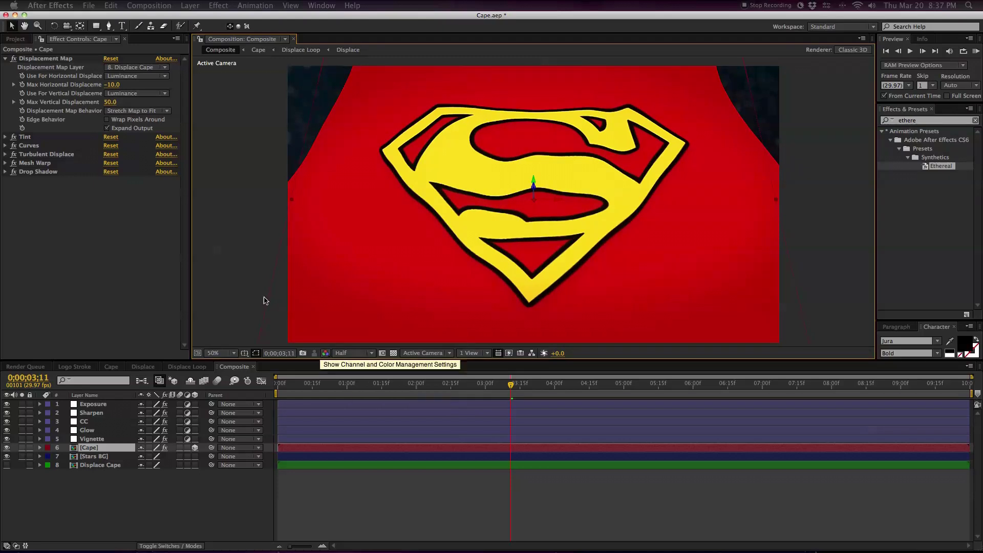
Step: Disable Tint and Curves, and compare the cape with Turbulent Displace on and off
{"action": "left_click", "coordinate": [14, 137]}
{"action": "left_click", "coordinate": [13, 145]}
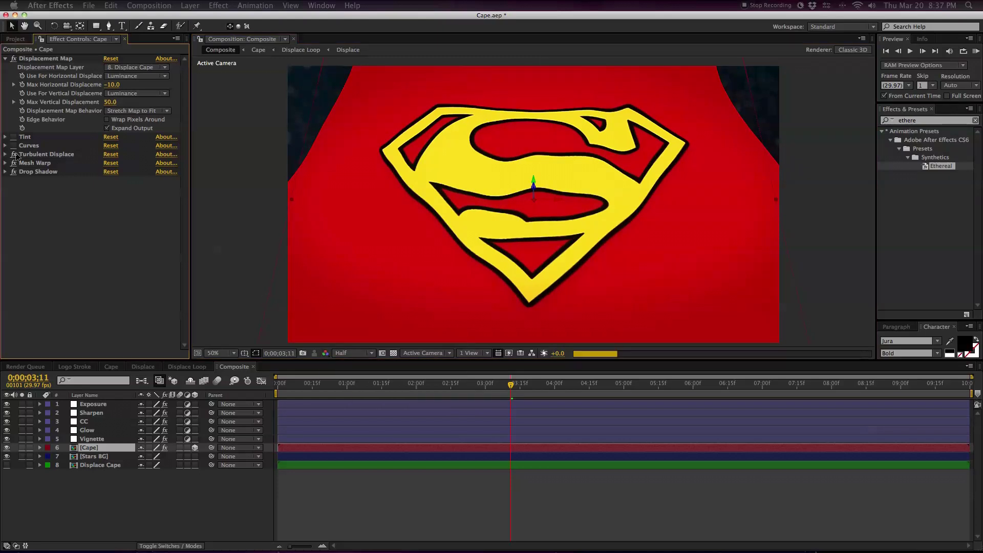
{"action": "left_click", "coordinate": [14, 154]}
{"action": "left_click", "coordinate": [14, 154]}
{"action": "left_click", "coordinate": [13, 154]}
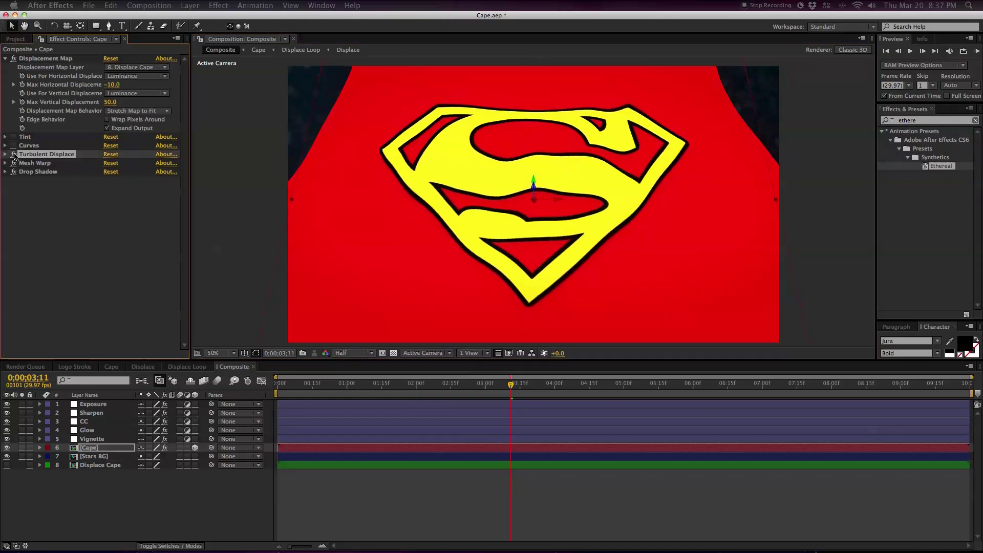
{"action": "left_click", "coordinate": [14, 154]}
{"action": "left_click", "coordinate": [14, 155]}
{"action": "left_click", "coordinate": [14, 154]}
{"action": "left_click", "coordinate": [14, 155]}
Step: At 0;00;04;12, disable Mesh Warp and tilt the 3D Cape layer back
{"action": "left_click_drag", "start_coordinate": [518, 390], "coordinate": [582, 385]}
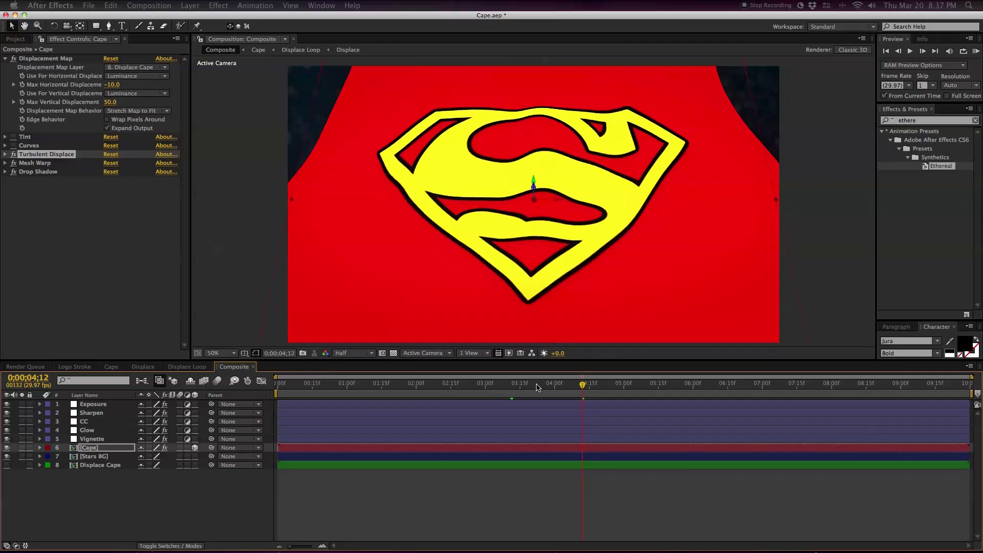
{"action": "left_click", "coordinate": [14, 163]}
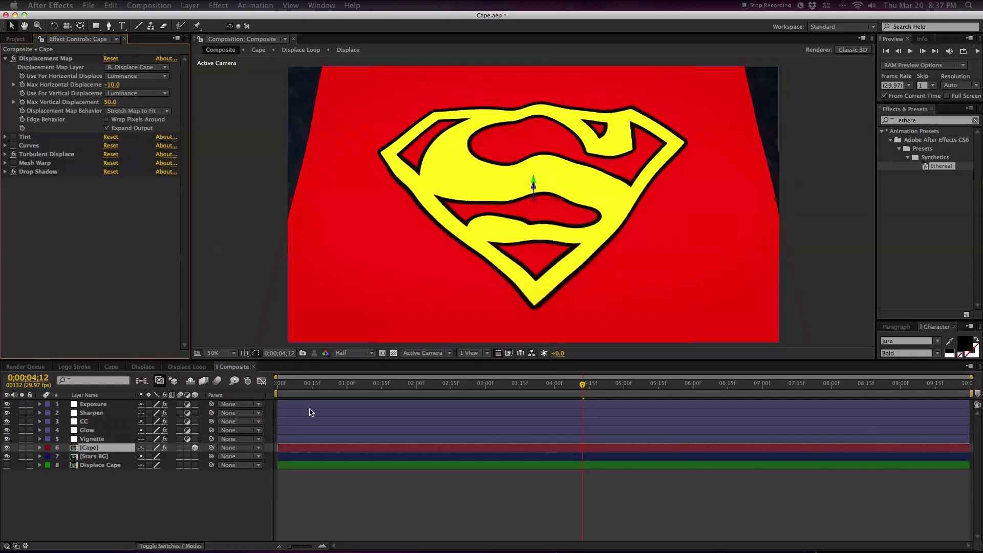
{"action": "key", "text": "w"}
{"action": "mouse_move", "coordinate": [419, 254]}
{"action": "left_mouse_down"}
{"action": "mouse_move", "coordinate": [400, 252]}
{"action": "mouse_move", "coordinate": [415, 257]}
{"action": "mouse_move", "coordinate": [423, 242]}
{"action": "mouse_move", "coordinate": [420, 250]}
{"action": "left_mouse_up"}
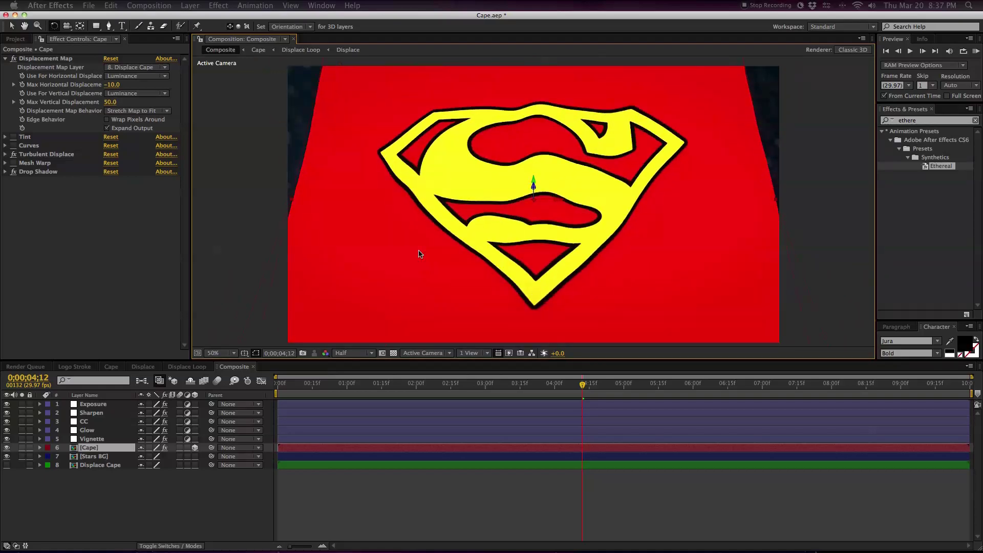
Step: Re-enable Mesh Warp on the Cape layer, toggling it off and on to compare
{"action": "key", "text": "v"}
{"action": "left_click", "coordinate": [46, 154]}
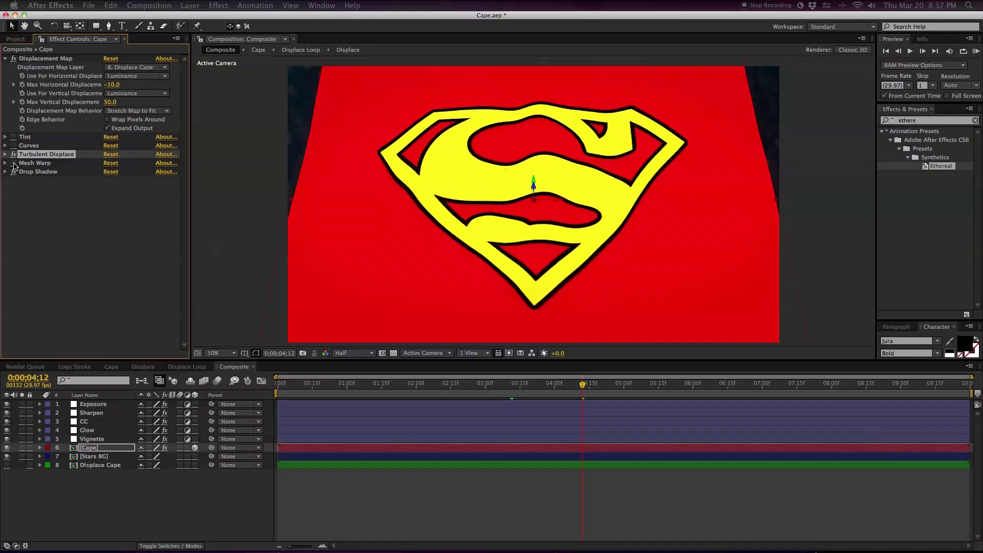
{"action": "left_click", "coordinate": [13, 163]}
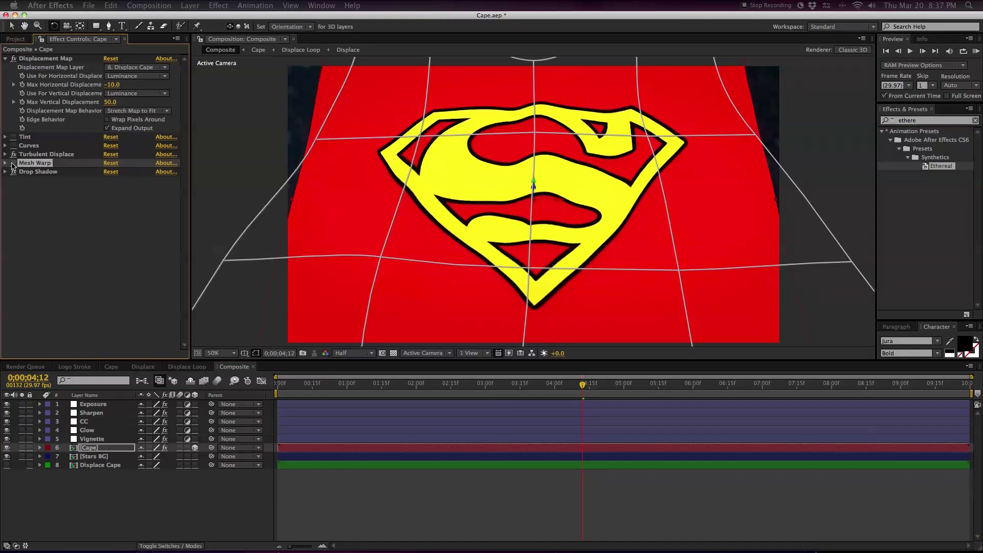
{"action": "key", "text": "w"}
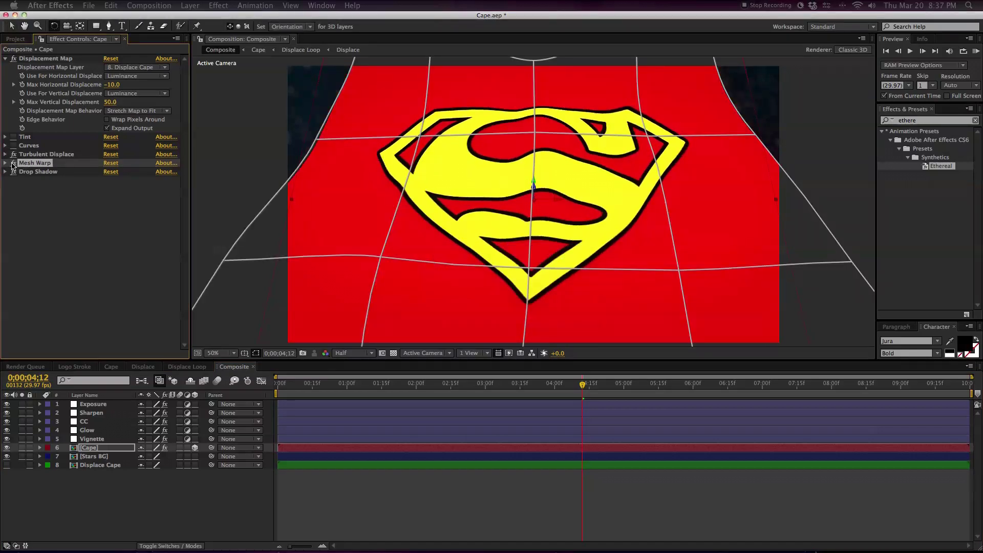
{"action": "left_click", "coordinate": [14, 163]}
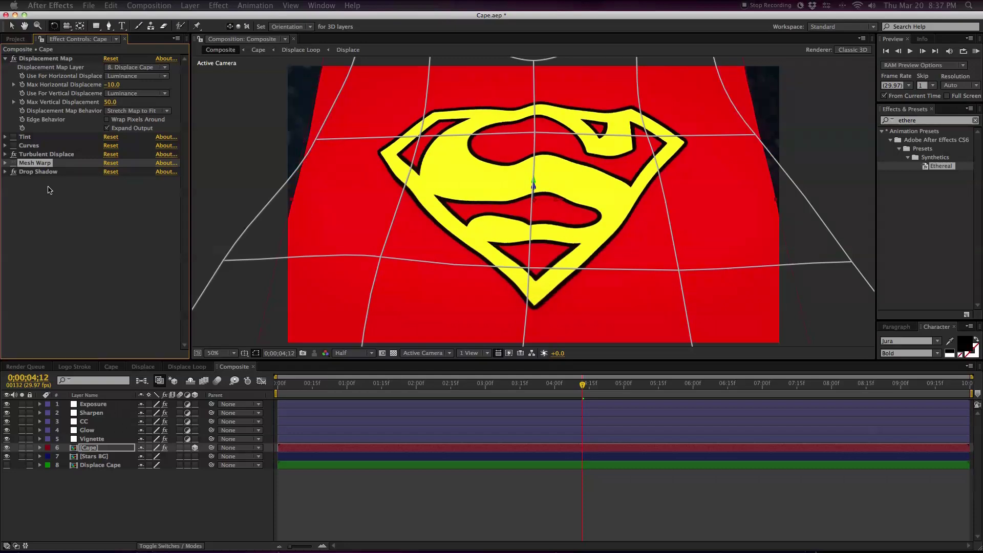
{"action": "left_click", "coordinate": [13, 162]}
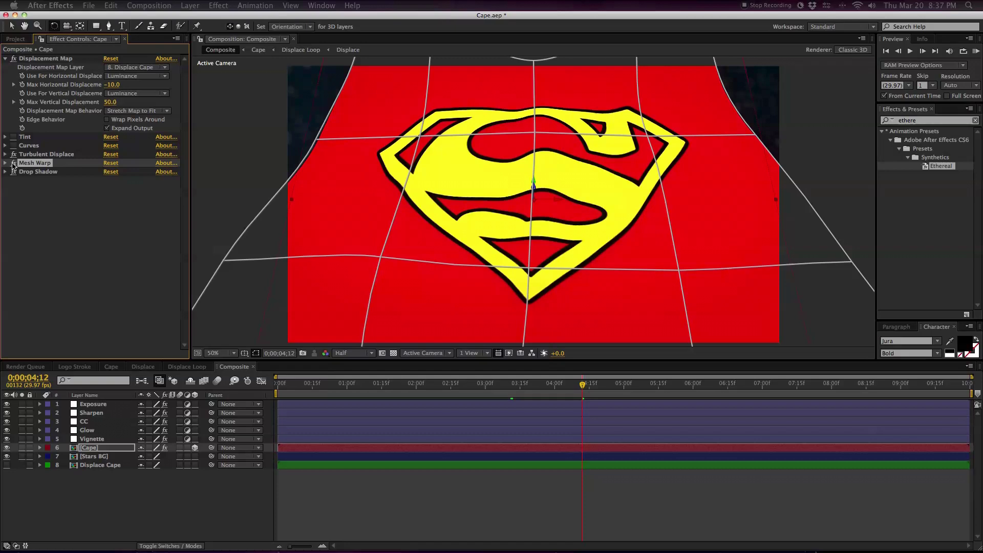
Step: Turn the Drop Shadow and Tint effects back on, then deselect the Cape layer
{"action": "key", "text": "v"}
{"action": "left_click", "coordinate": [21, 172]}
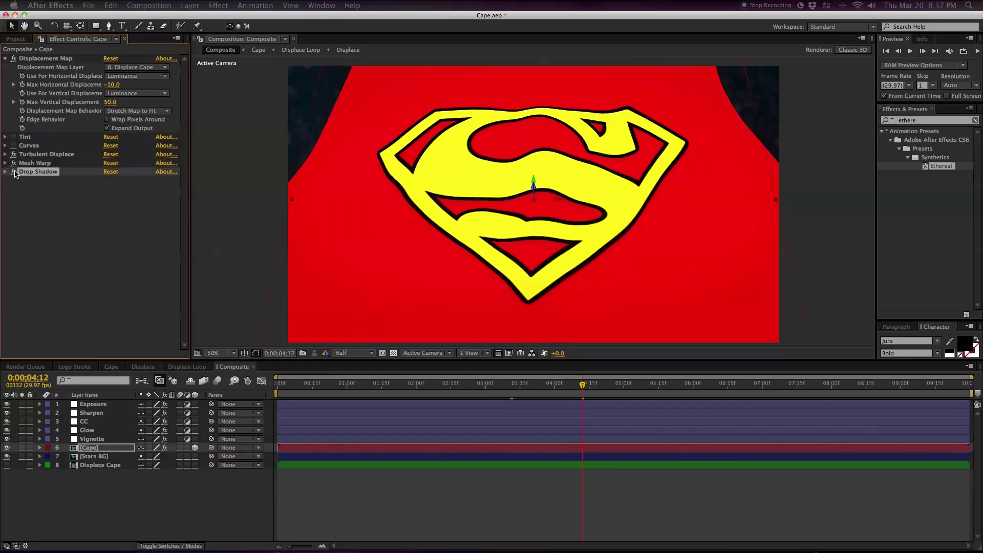
{"action": "left_click", "coordinate": [14, 171]}
{"action": "left_click", "coordinate": [14, 137]}
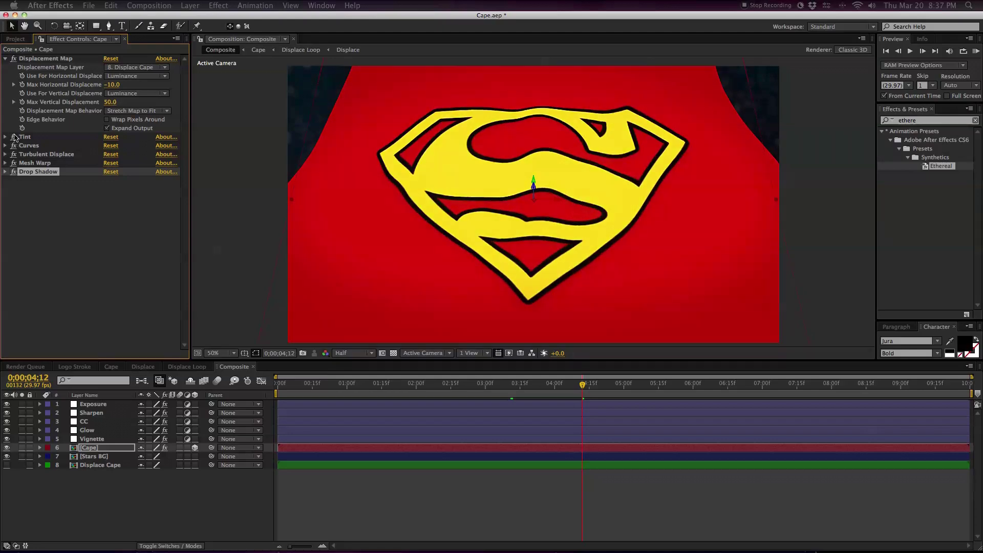
{"action": "left_click", "coordinate": [318, 497]}
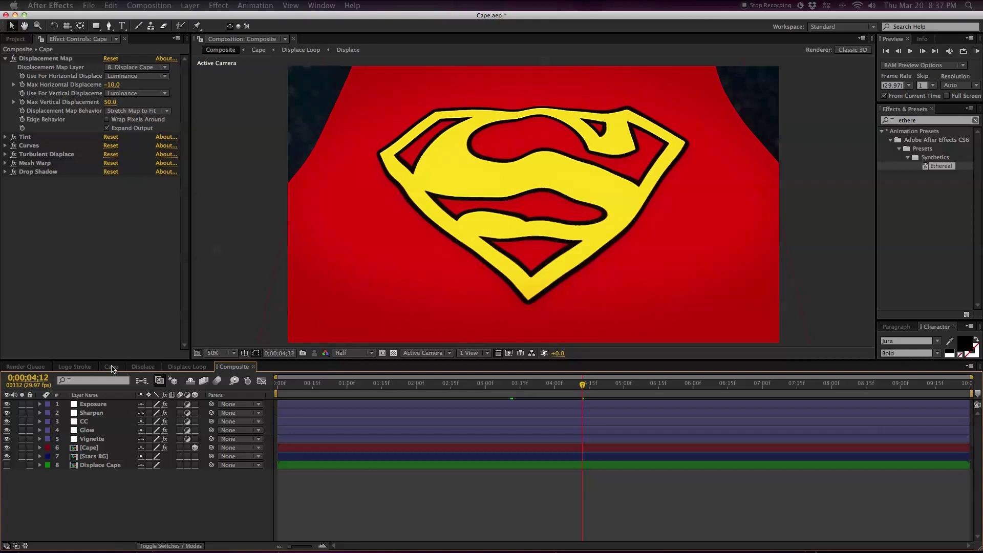
Step: Glance at the Displace Loop composition, then return to the Cape composition
{"action": "left_click", "coordinate": [111, 367]}
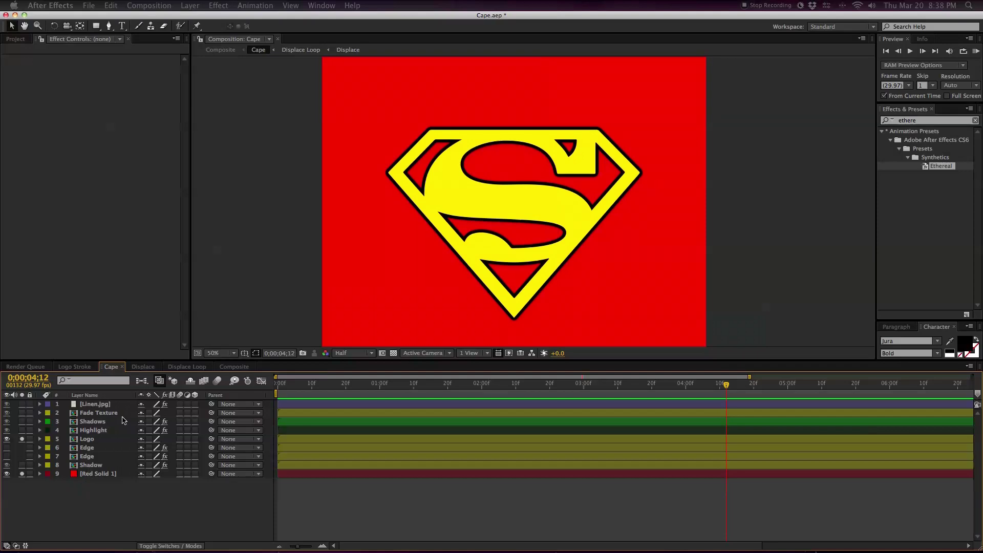
{"action": "left_click", "coordinate": [181, 367]}
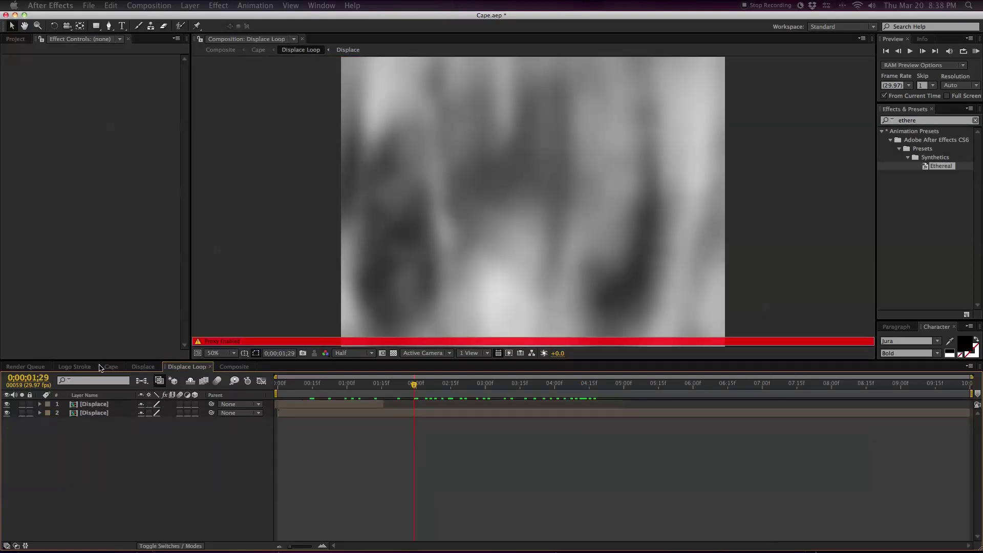
{"action": "left_click", "coordinate": [79, 367]}
{"action": "left_click", "coordinate": [111, 367]}
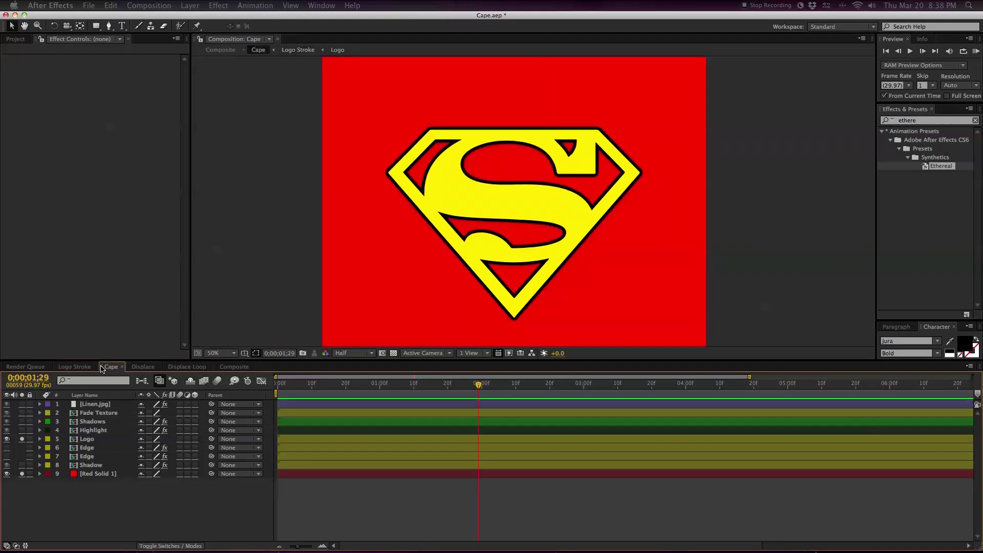
Step: Solo only the Highlight layer, clearing solos on the Shadows, Logo and Red Solid layers
{"action": "left_click", "coordinate": [88, 466]}
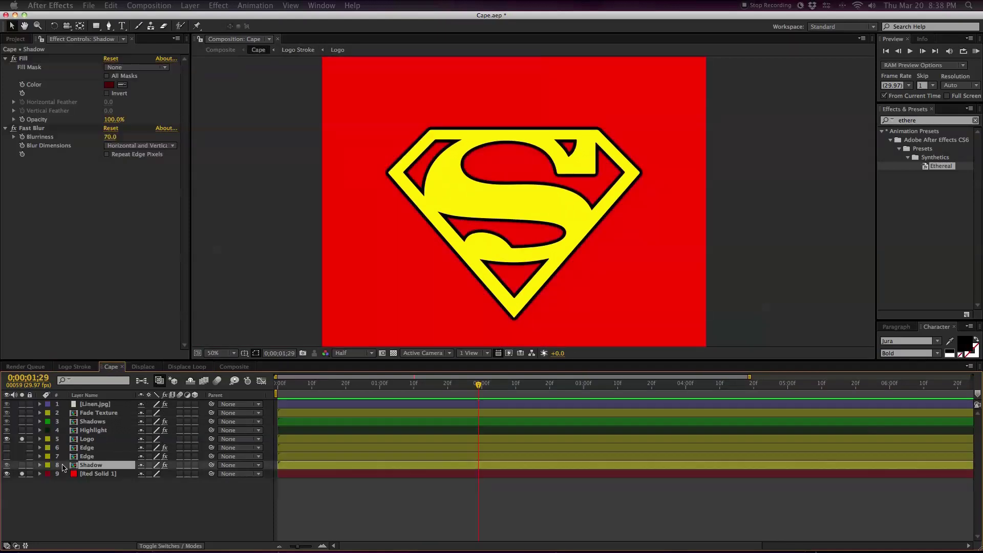
{"action": "left_click", "coordinate": [86, 433]}
{"action": "left_click", "coordinate": [22, 430]}
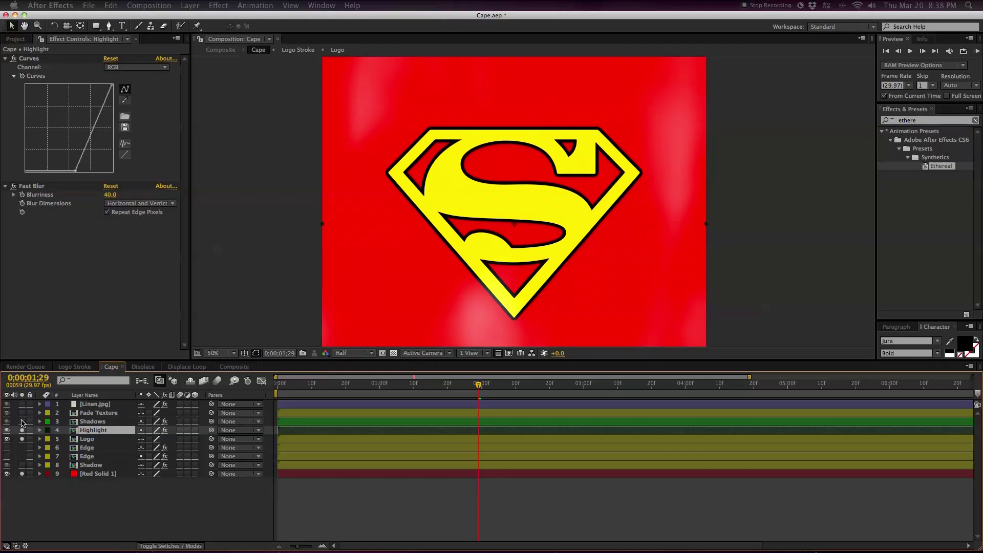
{"action": "left_click", "coordinate": [22, 421]}
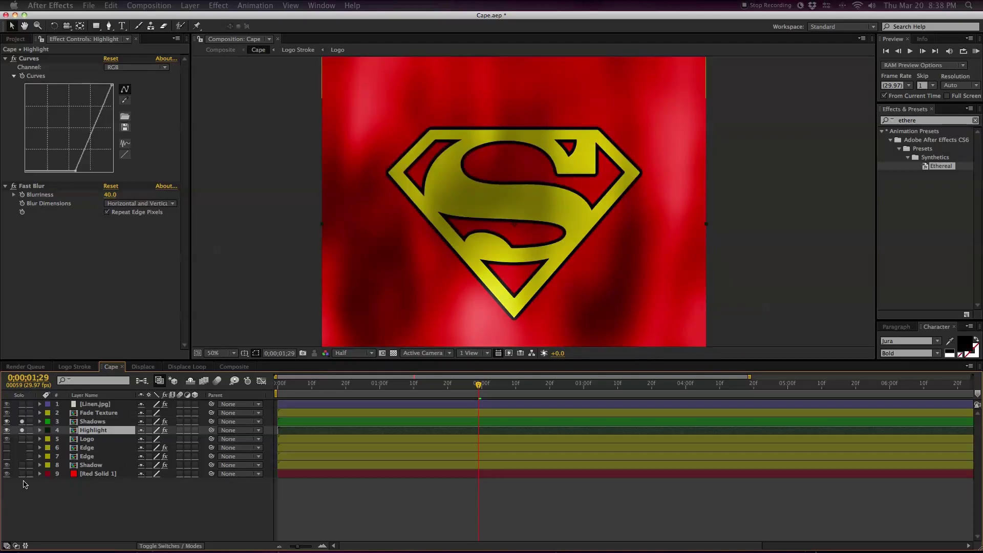
{"action": "left_click_drag", "start_coordinate": [22, 439], "coordinate": [22, 473]}
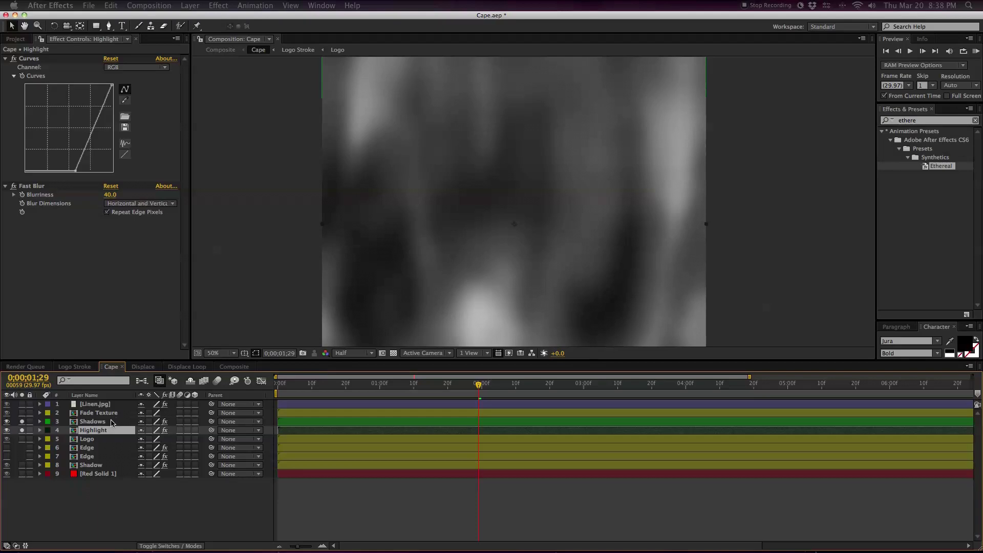
{"action": "left_click", "coordinate": [22, 422]}
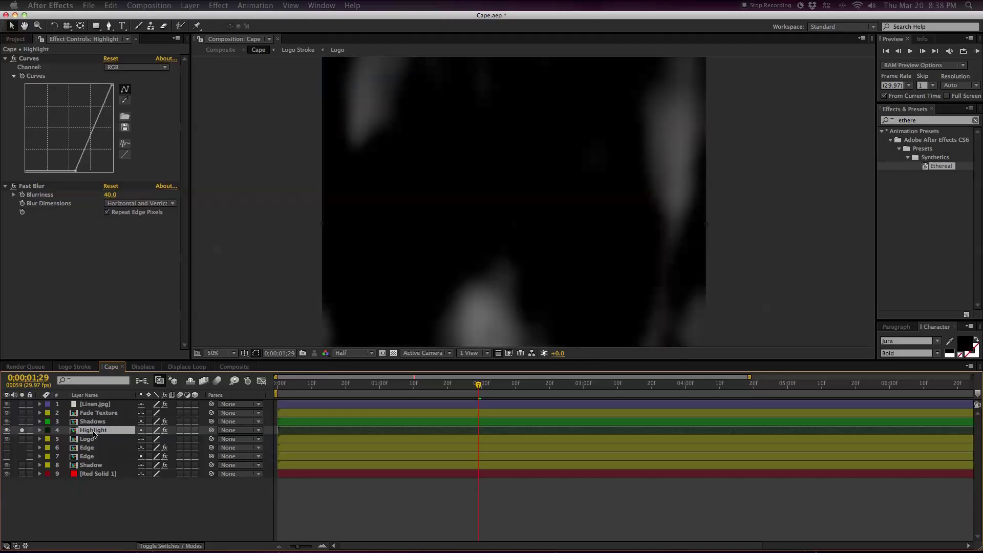
Step: Toggle the Highlight layer's Curves effect to compare, and check its Blending Mode
{"action": "left_click", "coordinate": [14, 59]}
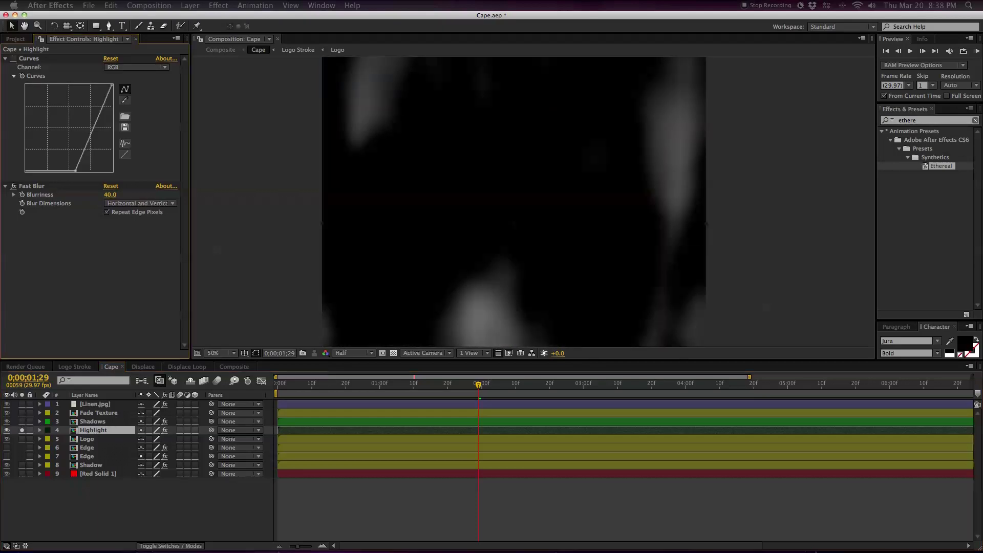
{"action": "left_click", "coordinate": [13, 59]}
{"action": "left_click", "coordinate": [14, 58]}
{"action": "left_click", "coordinate": [14, 58]}
{"action": "left_click", "coordinate": [14, 59]}
{"action": "left_click", "coordinate": [14, 59]}
{"action": "right_click", "coordinate": [292, 431]}
{"action": "mouse_move", "coordinate": [373, 306]}
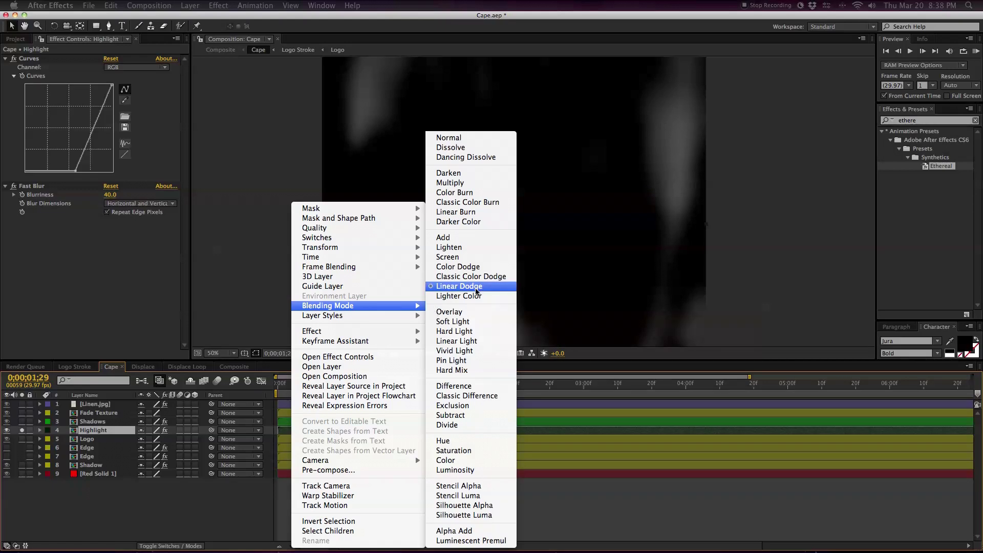
{"action": "left_click", "coordinate": [501, 295]}
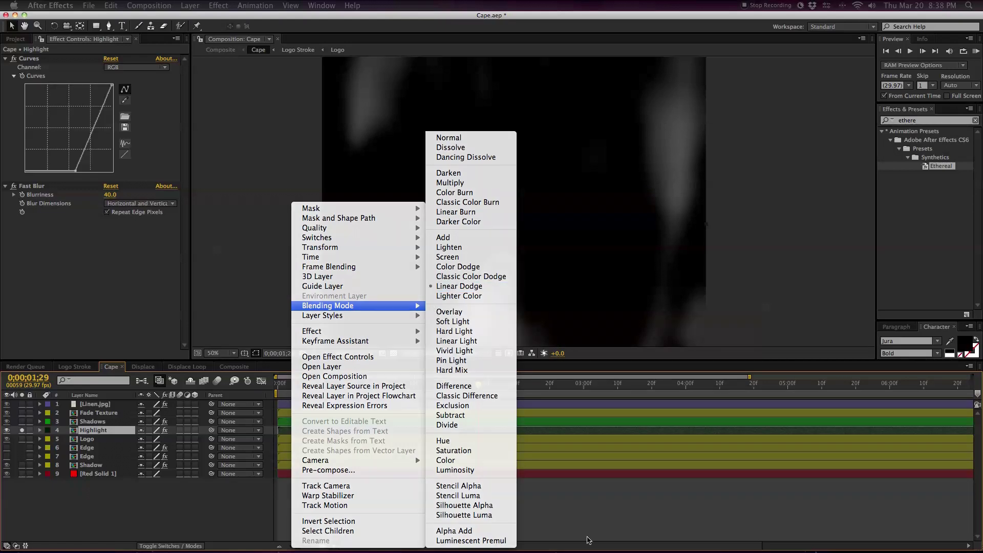
Step: Solo the Shadows layer and scrub the timeline to preview the animated cape folds
{"action": "left_click", "coordinate": [87, 422]}
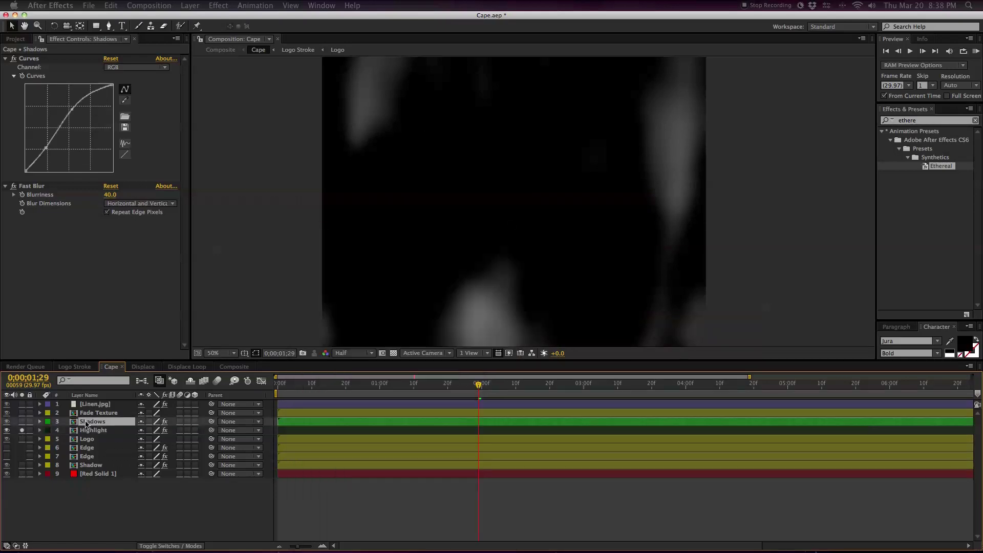
{"action": "left_click", "coordinate": [22, 421]}
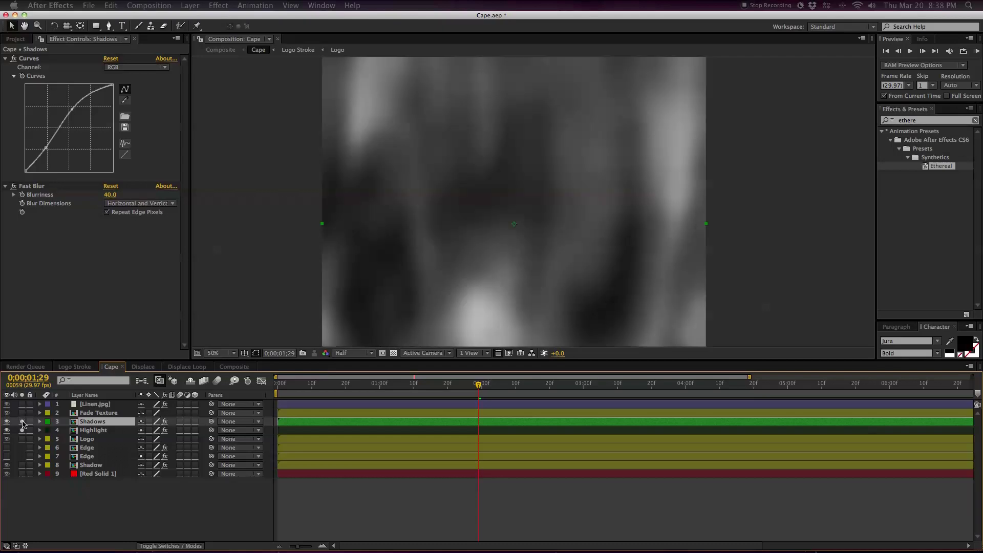
{"action": "left_click", "coordinate": [14, 59]}
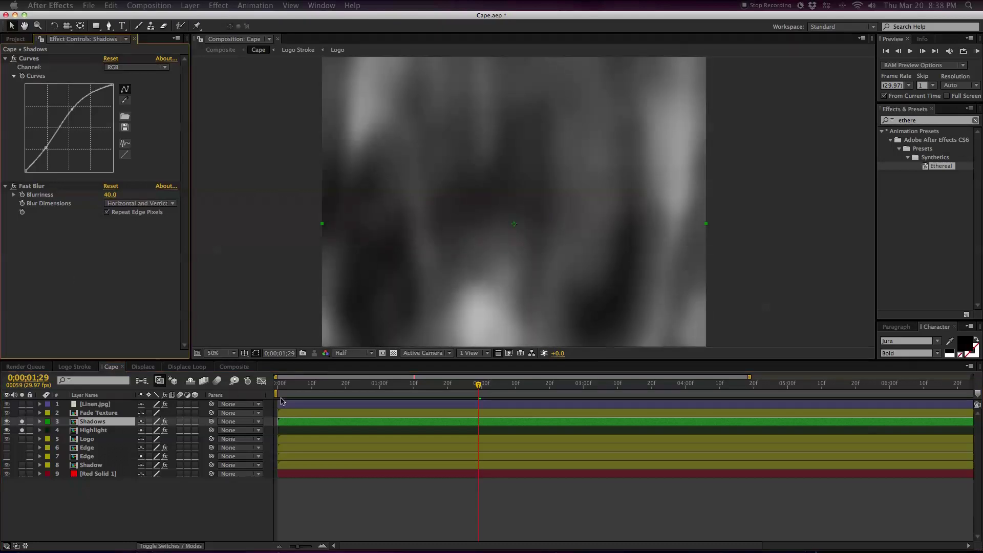
{"action": "right_click", "coordinate": [296, 422]}
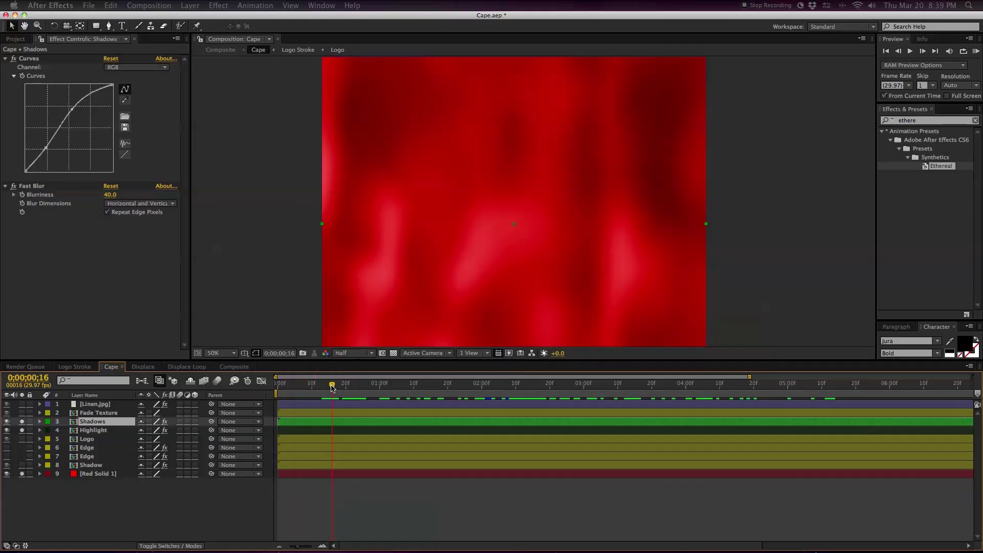
{"action": "left_click_drag", "start_coordinate": [333, 385], "coordinate": [459, 385]}
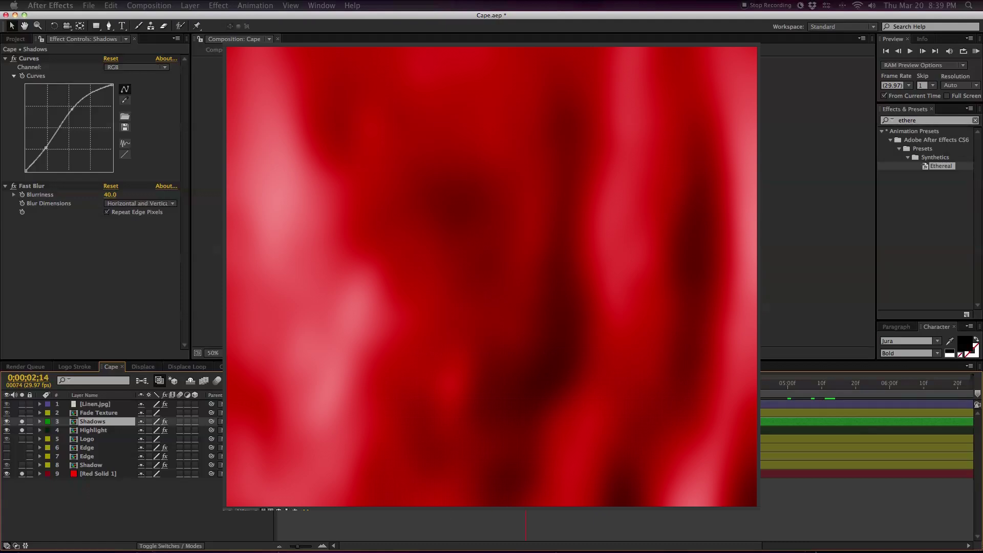
{"action": "left_click_drag", "start_coordinate": [444, 387], "coordinate": [570, 386]}
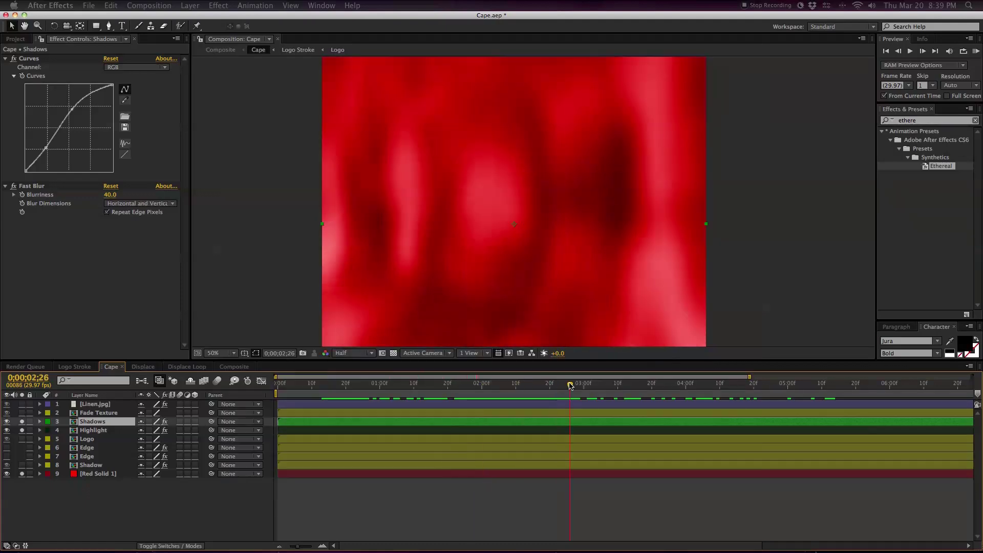
Step: Solo the Logo and Shadow layers to view the darkened logo, then clear all solos
{"action": "left_click", "coordinate": [22, 439]}
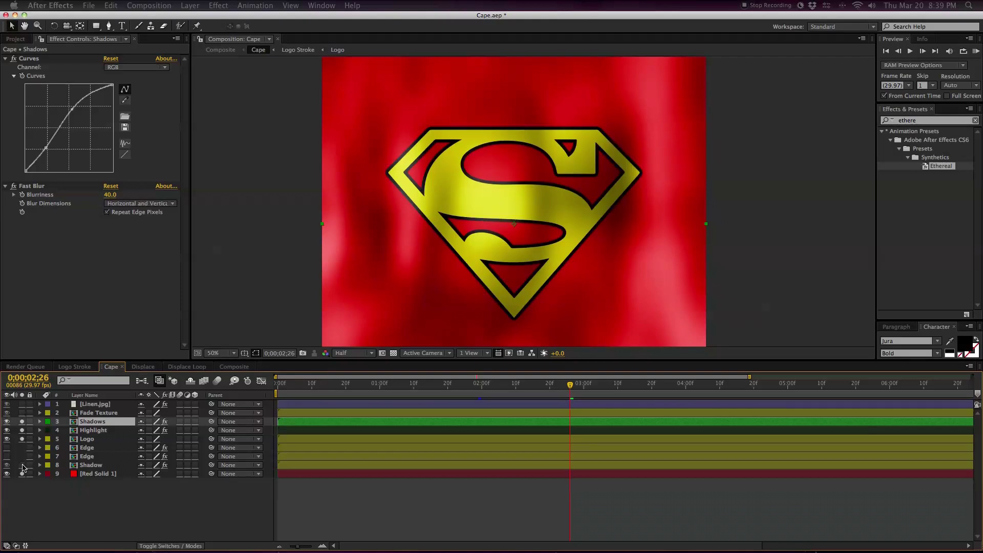
{"action": "left_click", "coordinate": [22, 465]}
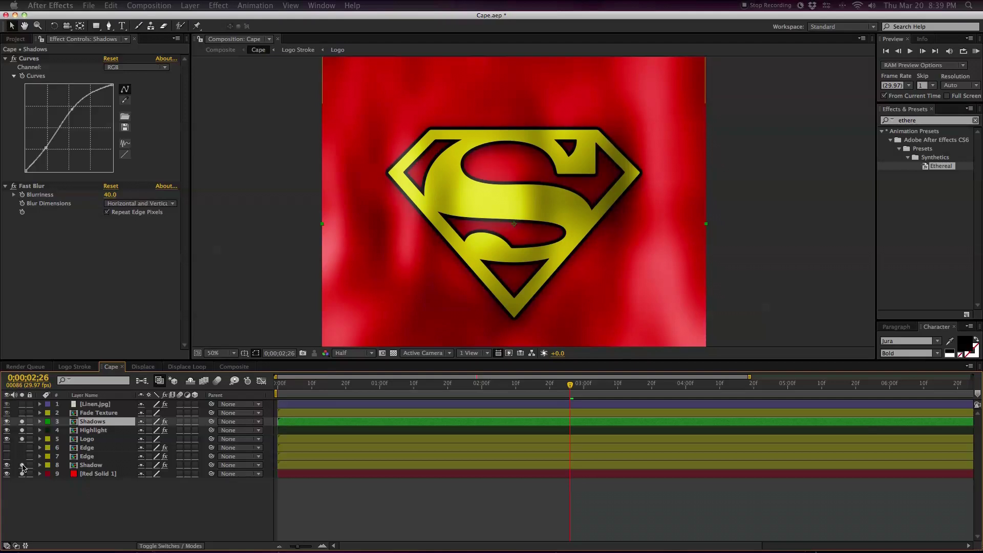
{"action": "left_click_drag", "start_coordinate": [22, 465], "coordinate": [22, 422]}
Step: Solo Linen.jpg and pan with the Hand tool to inspect the texture, then unsolo it
{"action": "left_click", "coordinate": [22, 404]}
{"action": "key", "text": "h"}
{"action": "left_click_drag", "start_coordinate": [578, 208], "coordinate": [544, 256]}
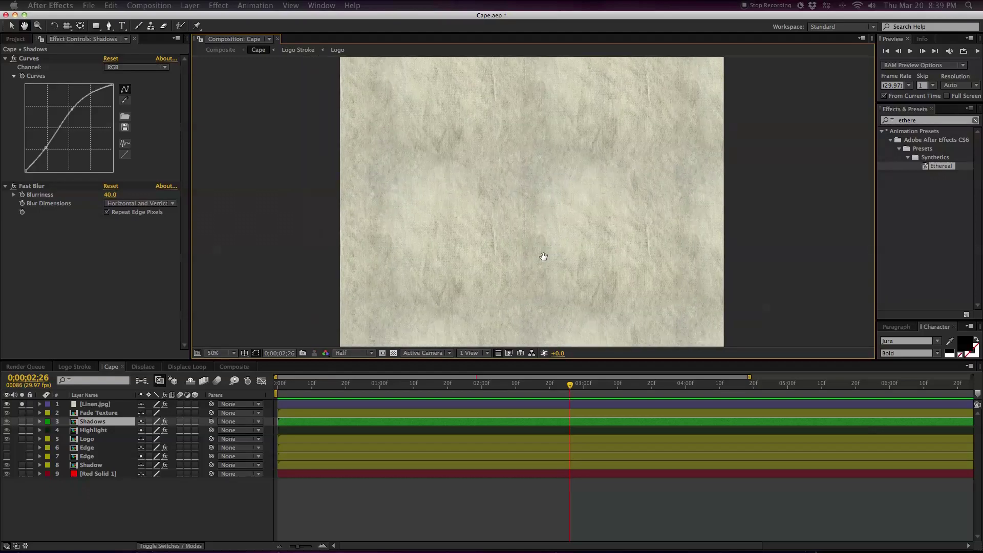
{"action": "left_click", "coordinate": [22, 405]}
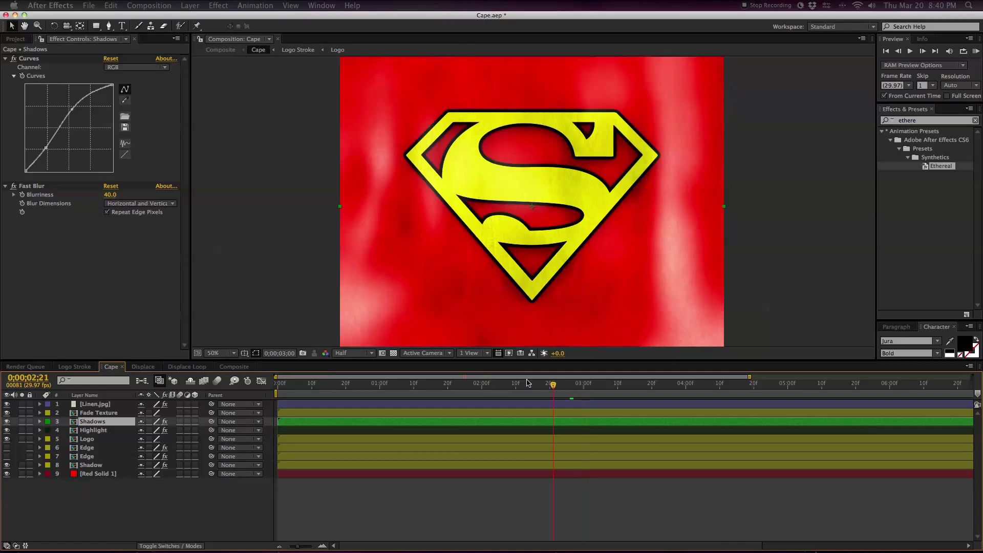
Step: Open the Composite composition and scrub to 0;00;05;15 to review the rippling shield
{"action": "left_click", "coordinate": [245, 368]}
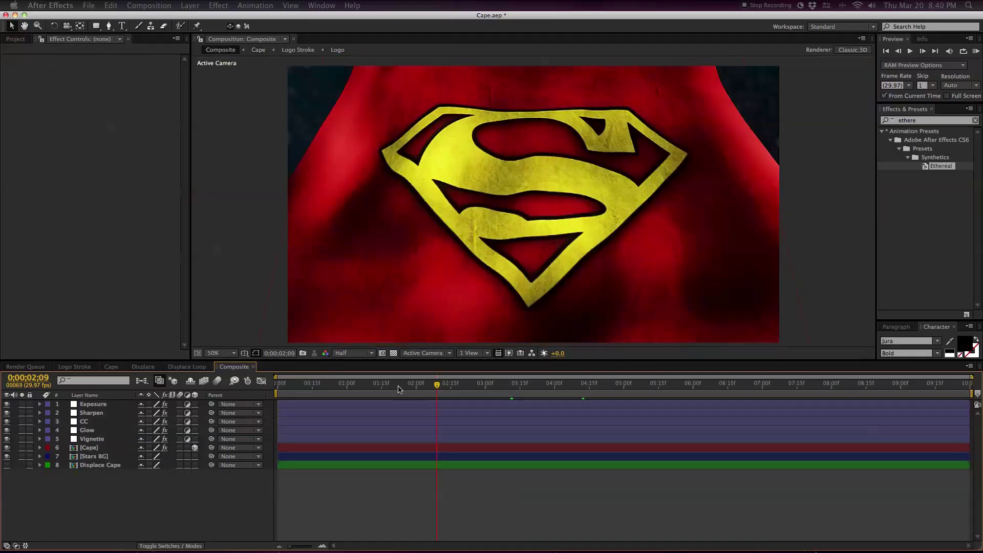
{"action": "left_click_drag", "start_coordinate": [437, 384], "coordinate": [473, 386]}
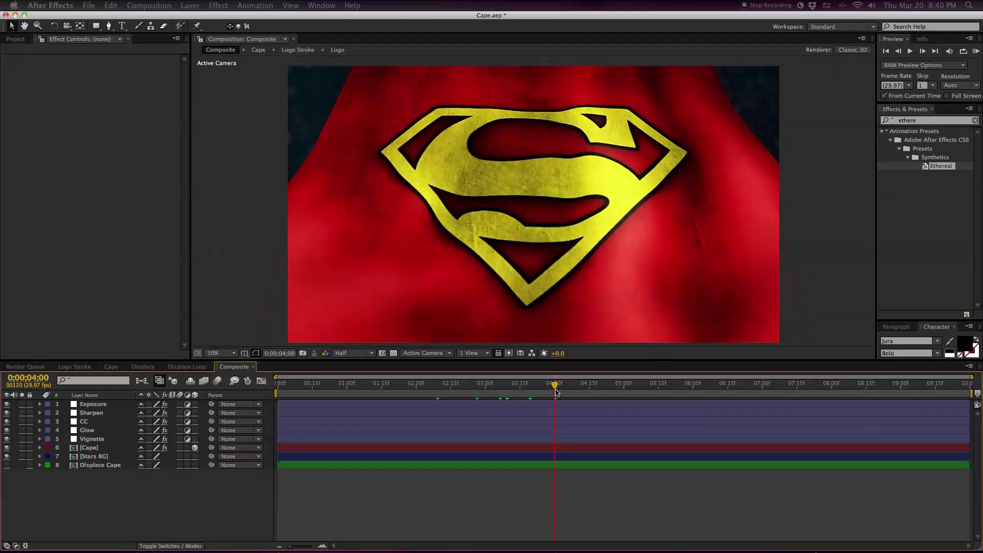
{"action": "left_click_drag", "start_coordinate": [557, 392], "coordinate": [655, 393]}
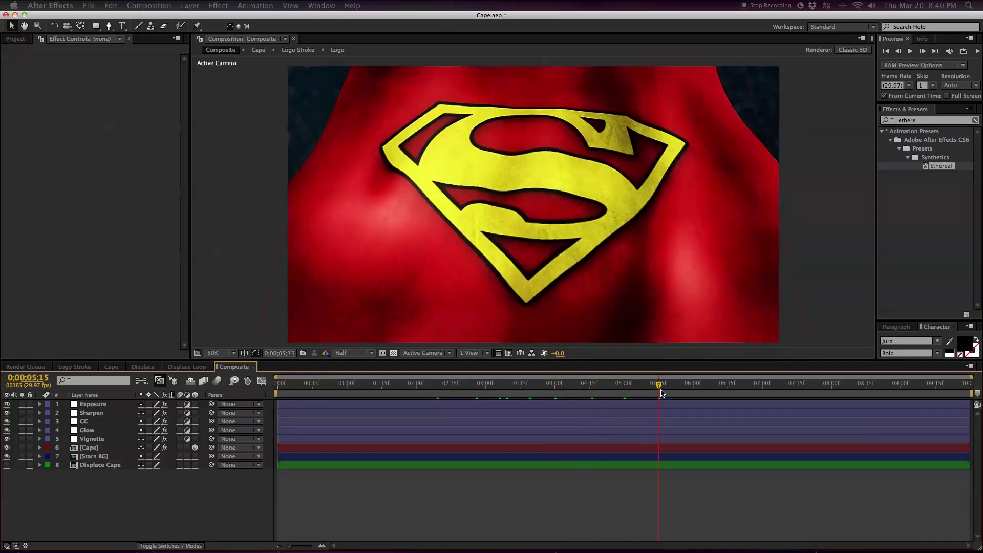